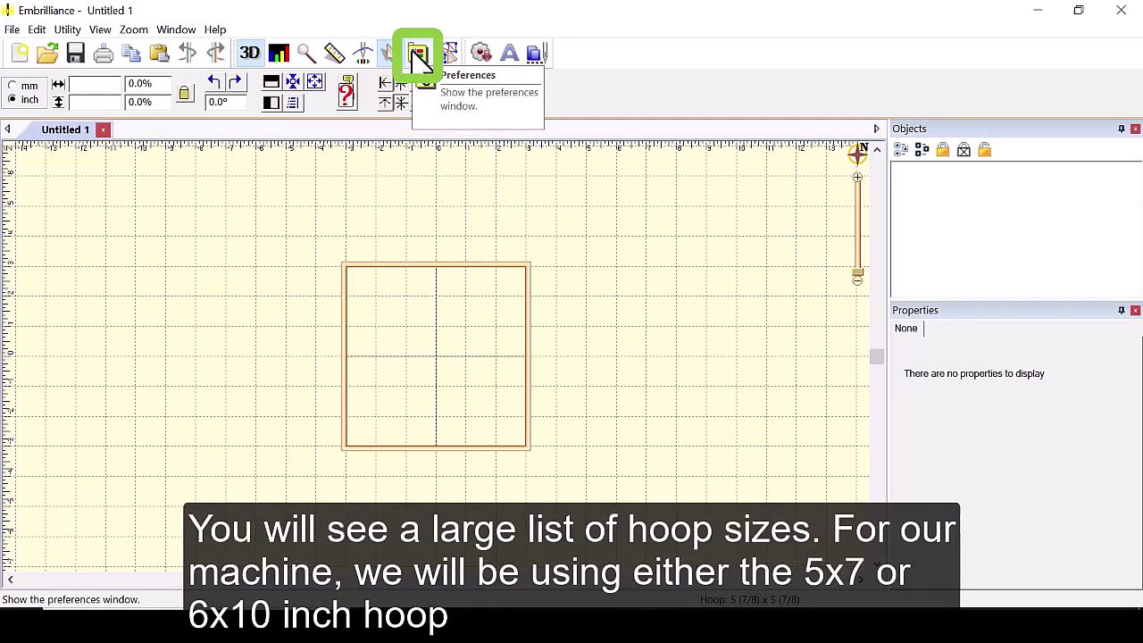
# In Preferences, choose the 130mm x 180mm (5" x 7") hoop, then apply and confirm.
pyautogui.click(415, 54)
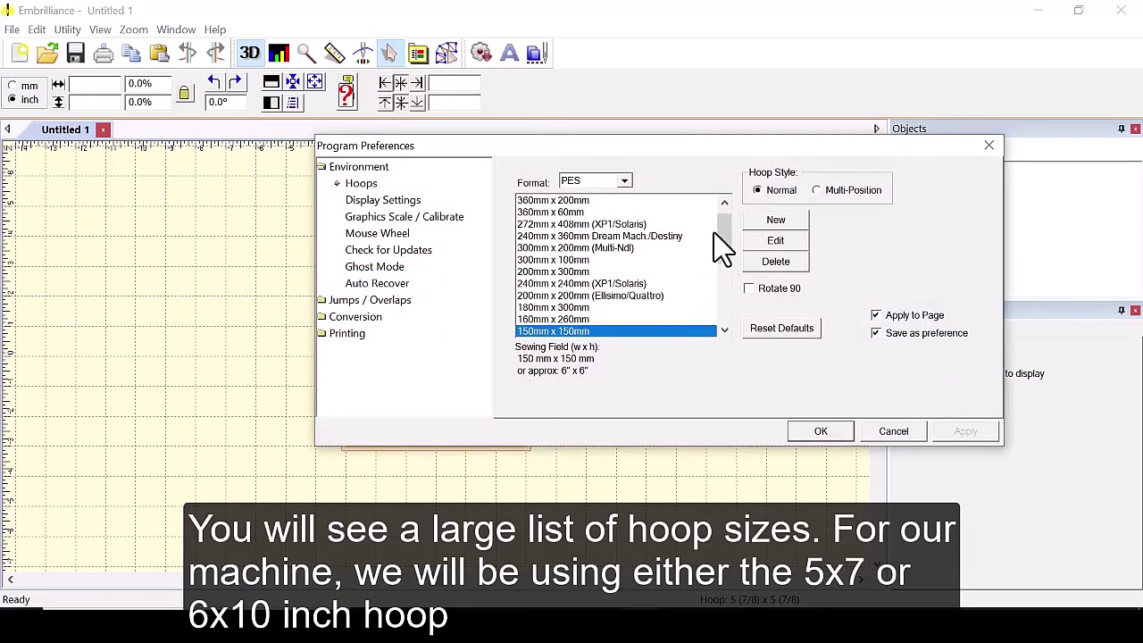
pyautogui.moveTo(720, 237); pyautogui.dragTo(727, 259)
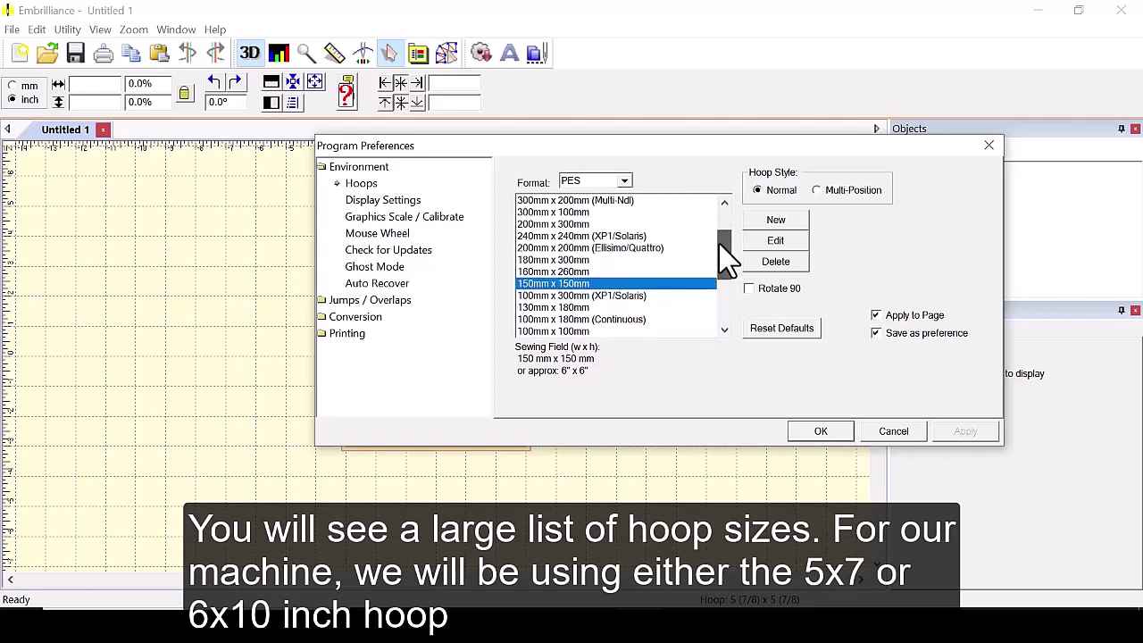
pyautogui.click(586, 307)
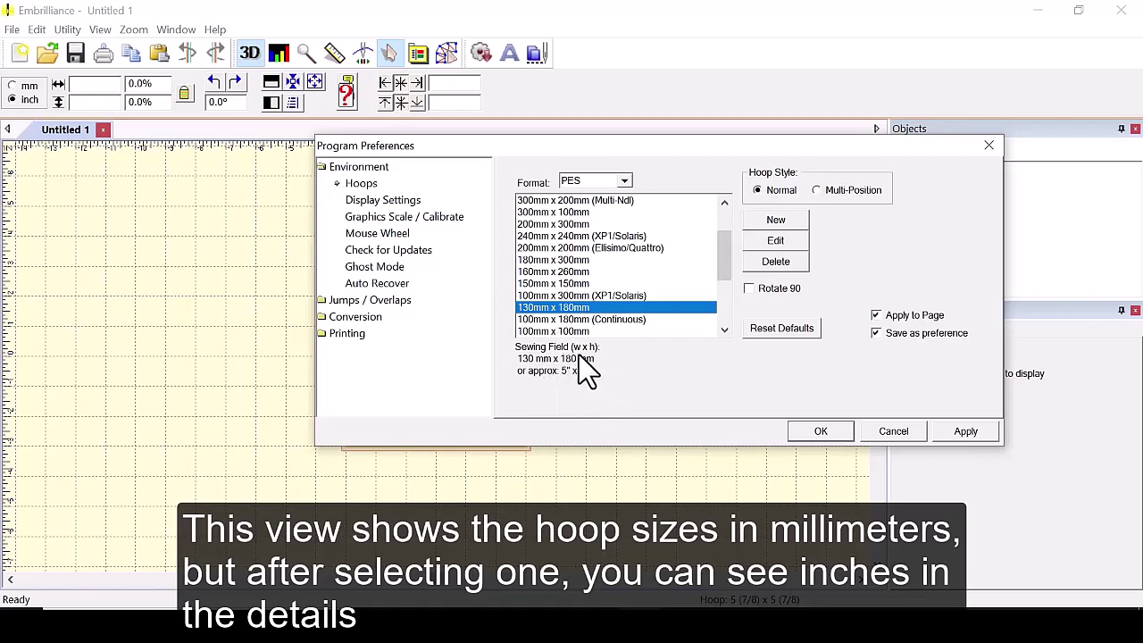
pyautogui.click(964, 431)
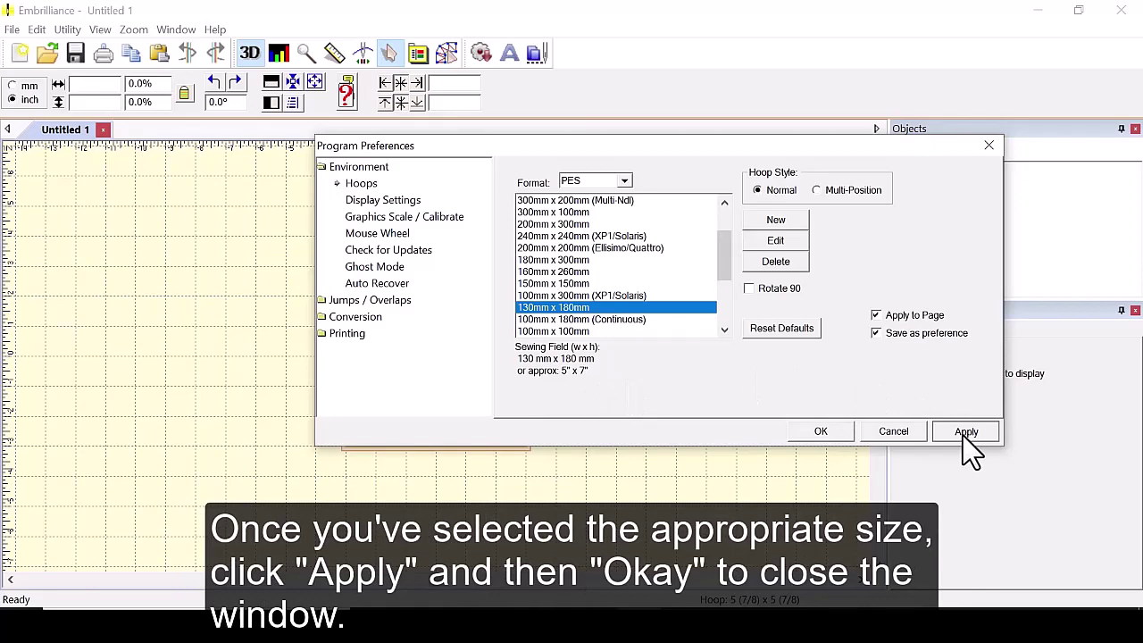
pyautogui.click(821, 431)
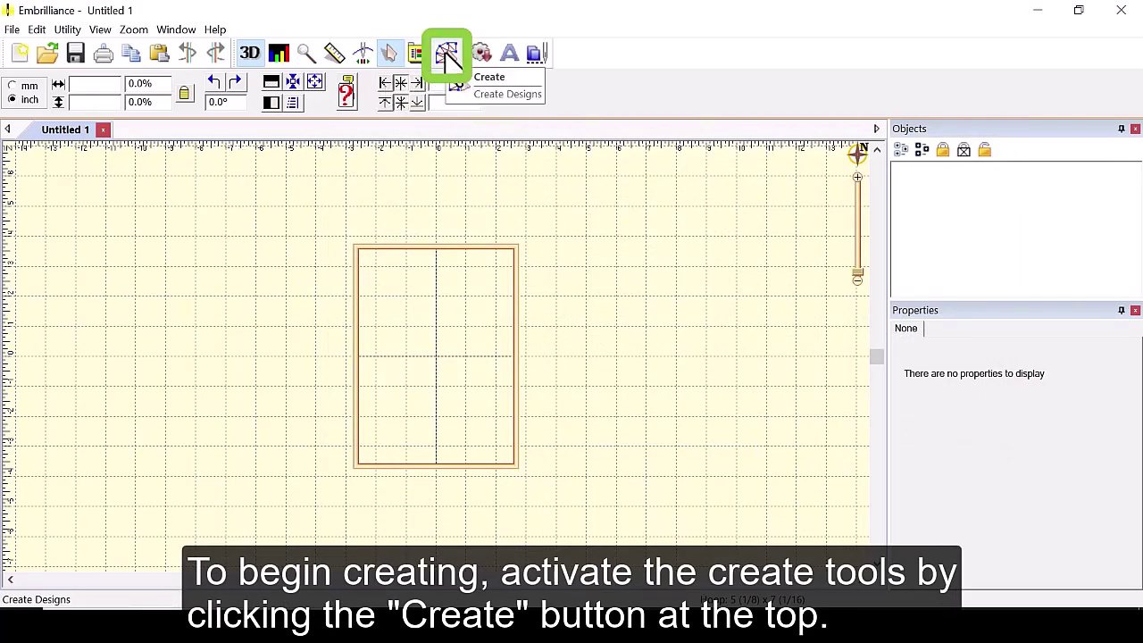
# Import the embroidery-Flower picture from the Desktop as a reference image.
pyautogui.click(446, 56)
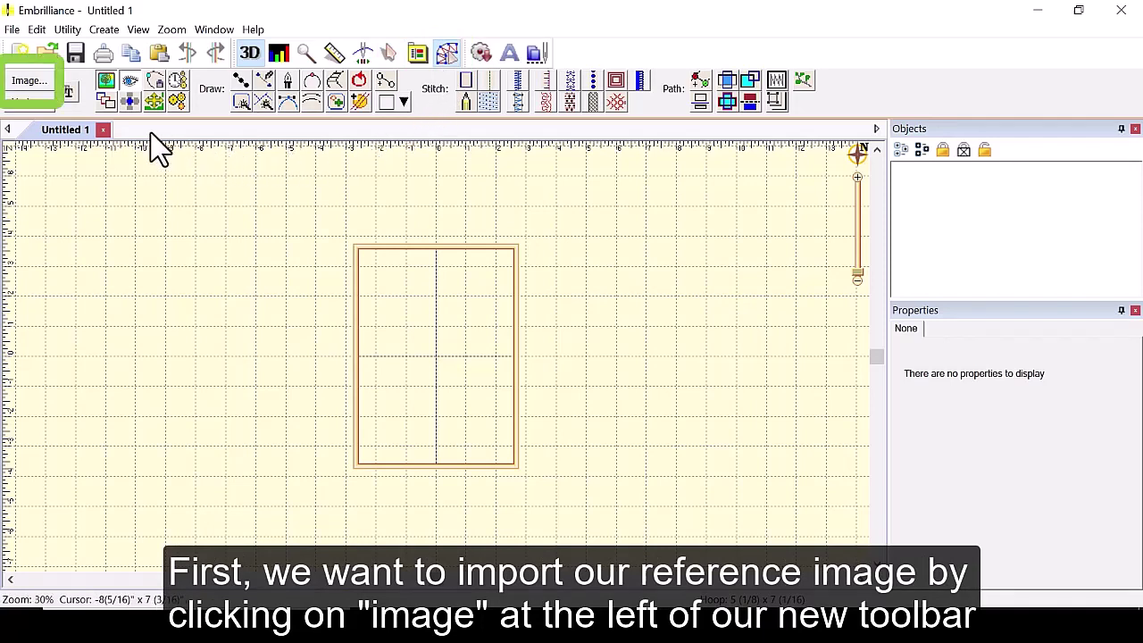
pyautogui.click(33, 83)
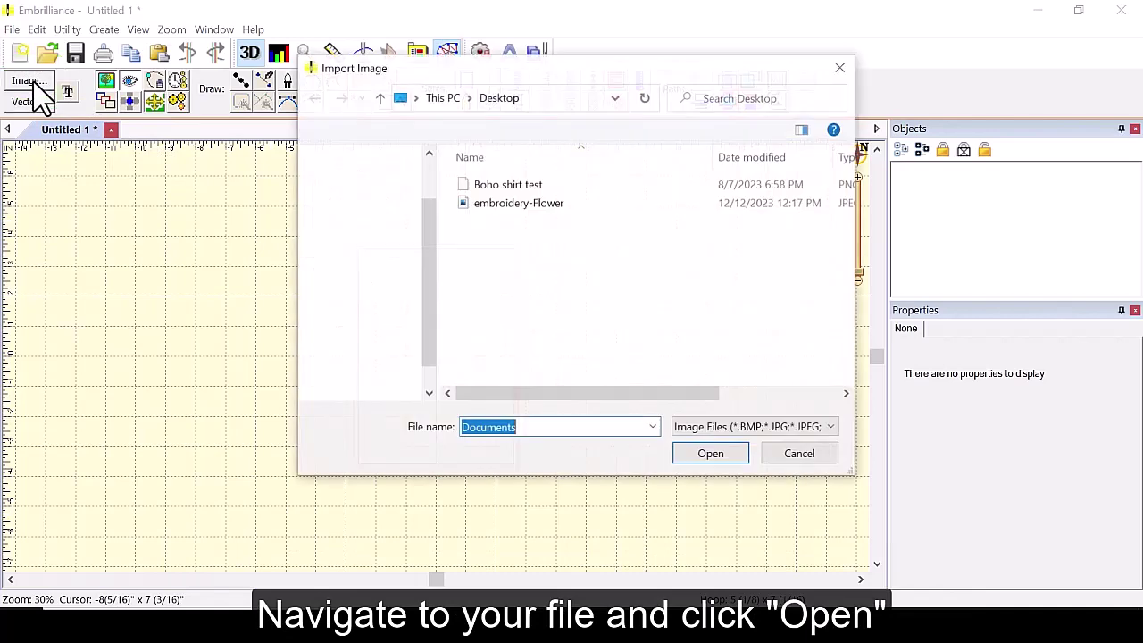
pyautogui.click(522, 334)
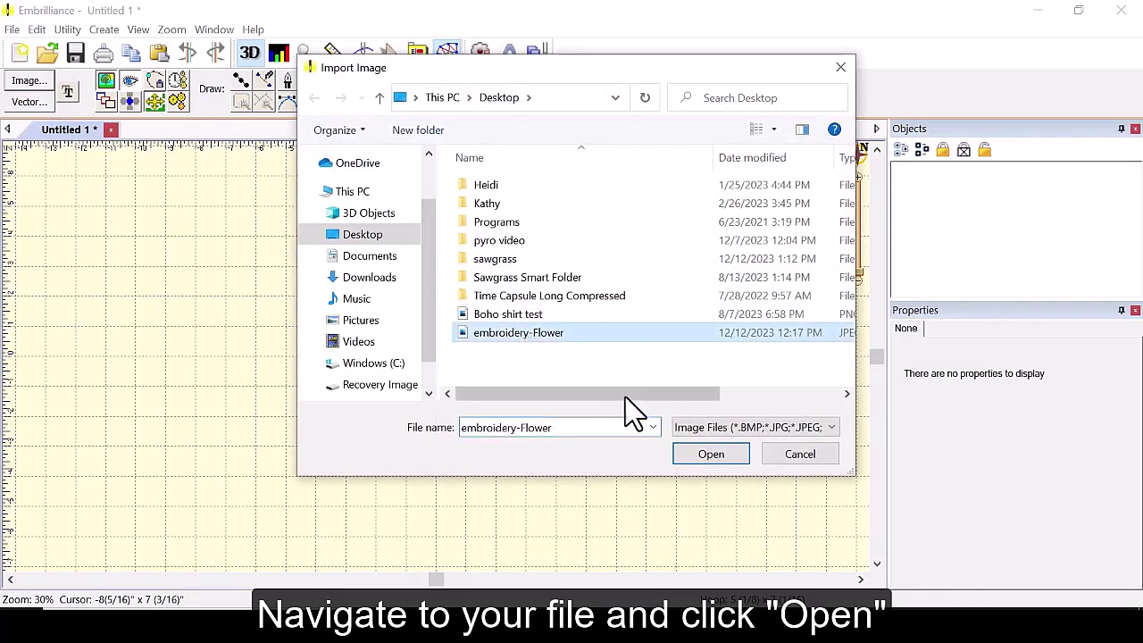
pyautogui.click(709, 455)
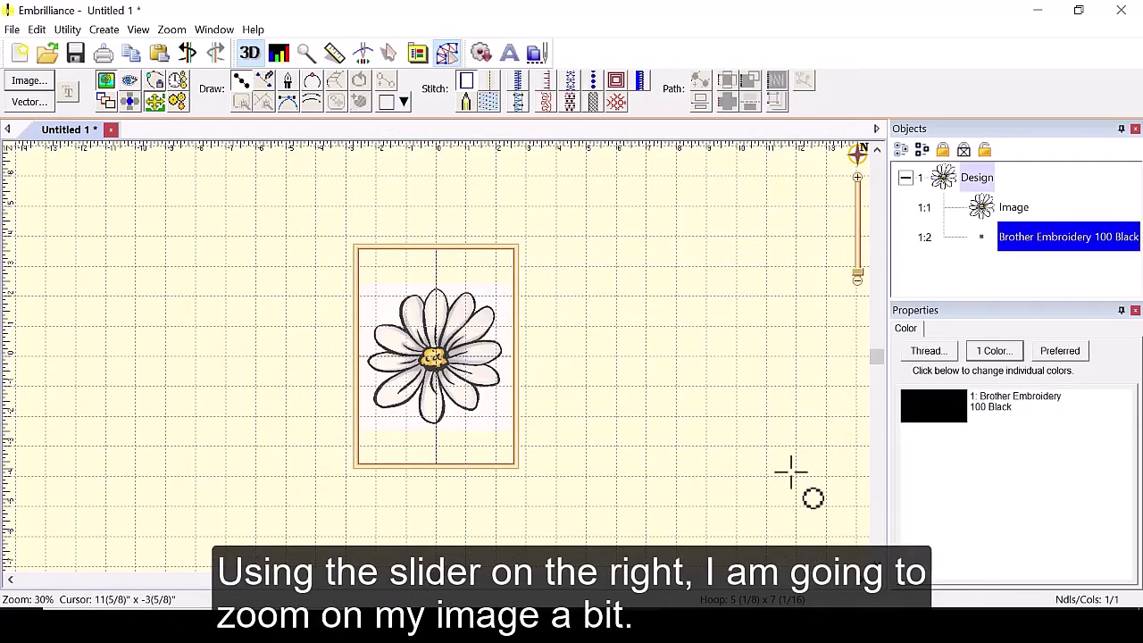
# Zoom in on the daisy and lower the reference image's transparency to 16%.
pyautogui.moveTo(881, 296); pyautogui.dragTo(878, 297)
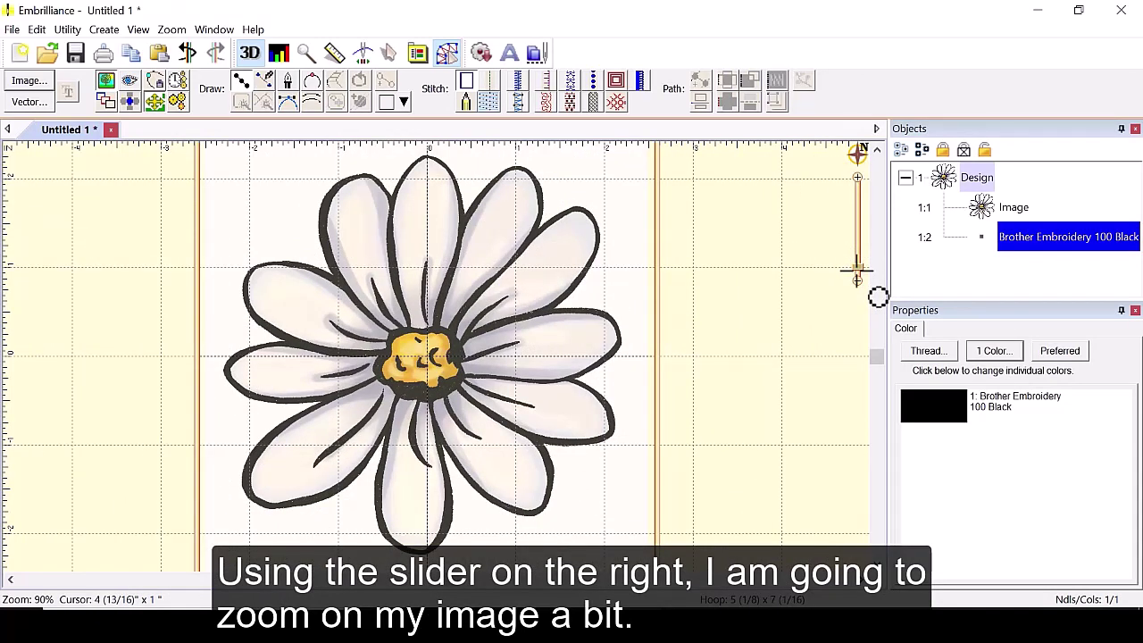
pyautogui.click(989, 217)
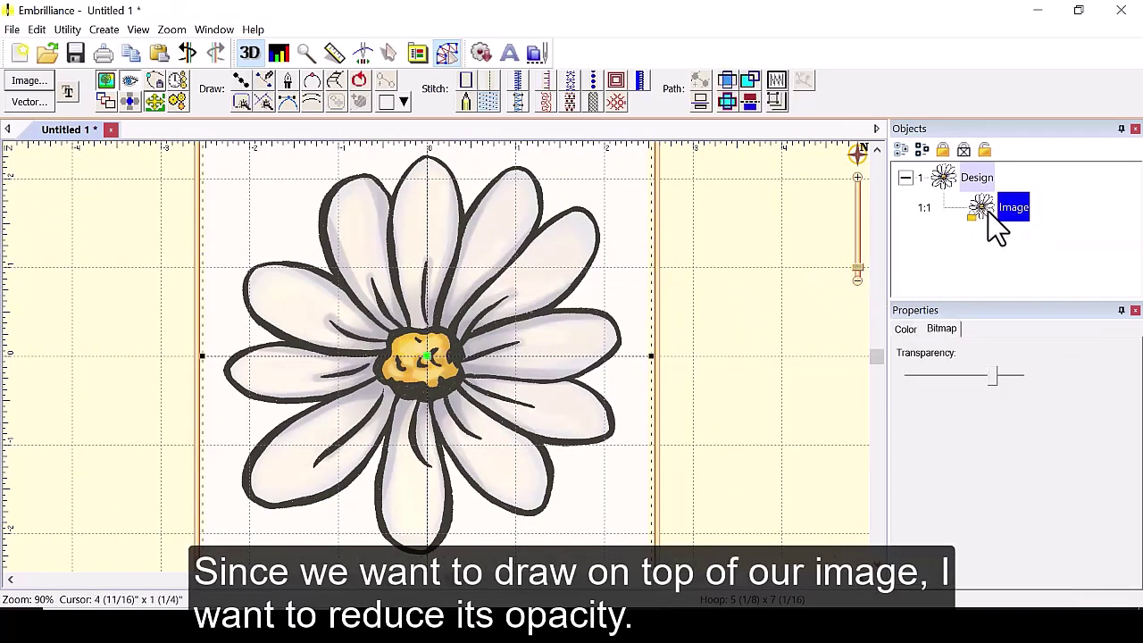
pyautogui.click(668, 303)
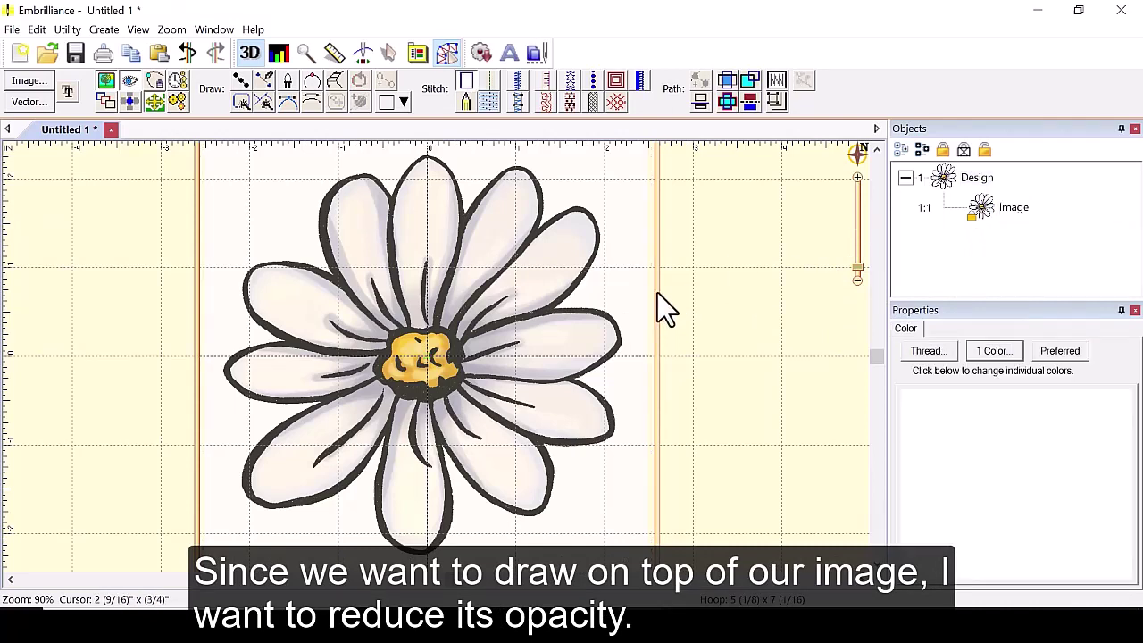
pyautogui.click(1013, 208)
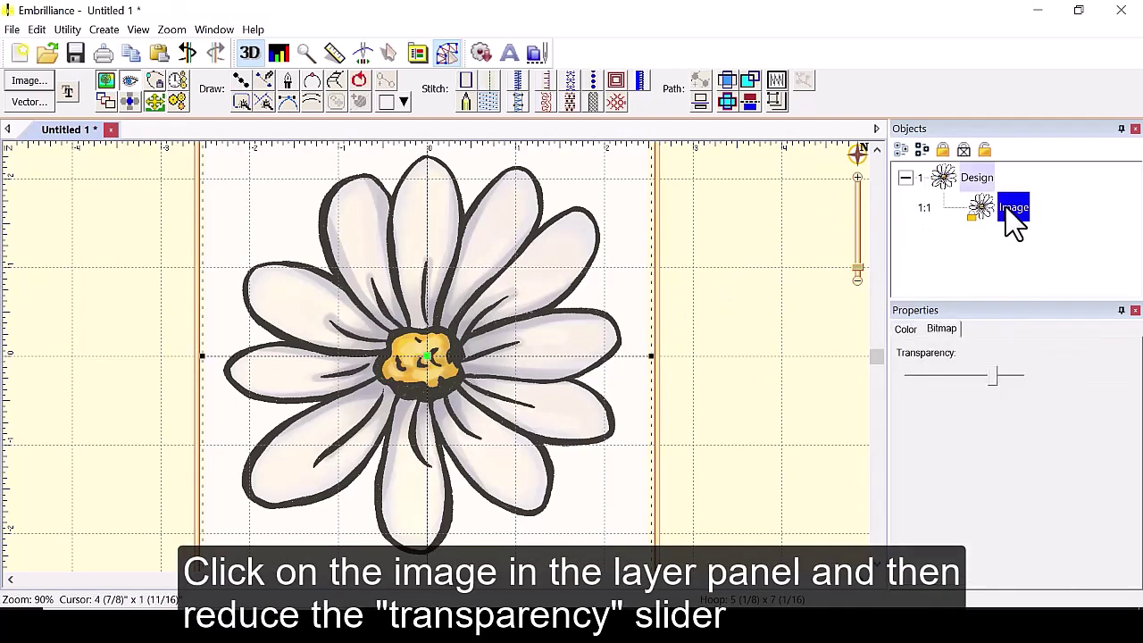
pyautogui.moveTo(991, 373); pyautogui.dragTo(929, 393)
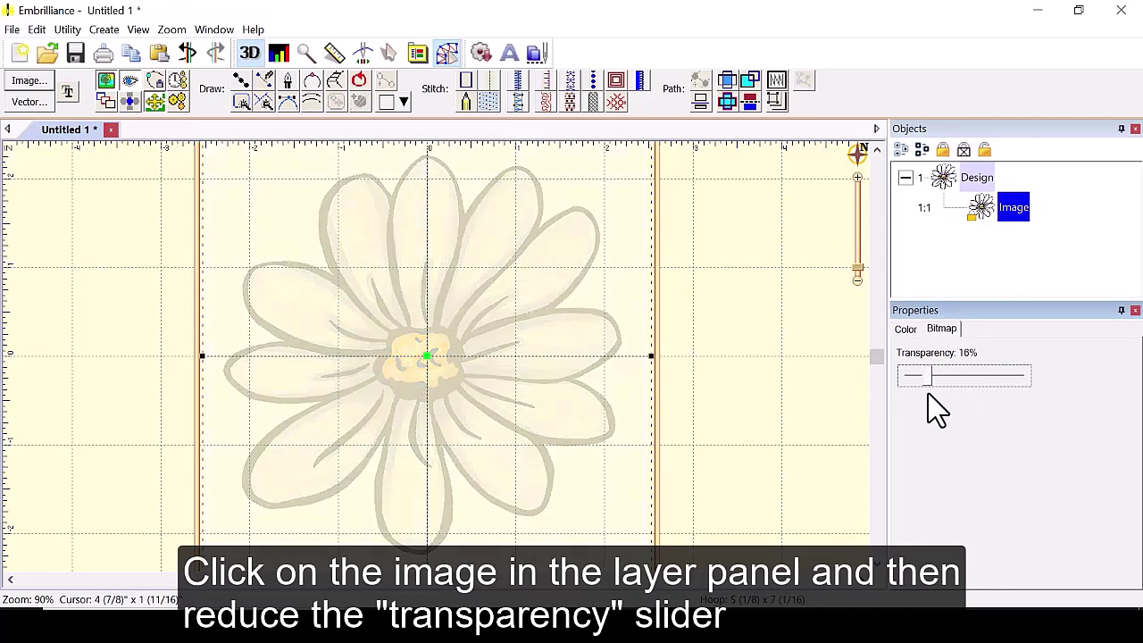
# Start a point-by-point outline at a petal base and trace the top-left, top and top-right petals.
pyautogui.click(711, 411)
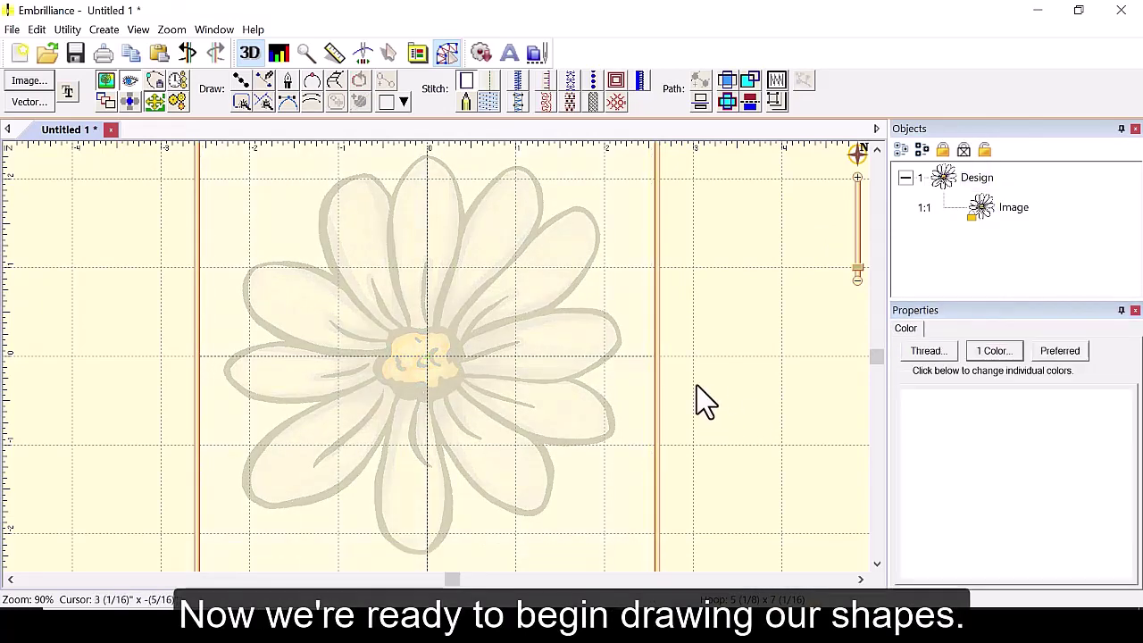
pyautogui.click(241, 85)
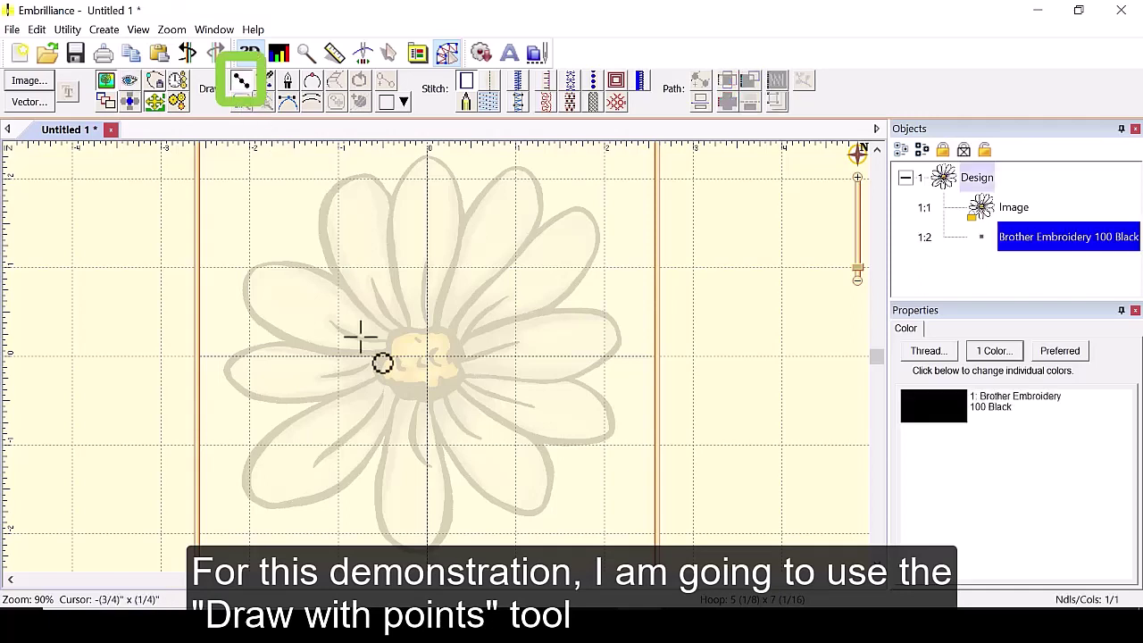
pyautogui.click(345, 286)
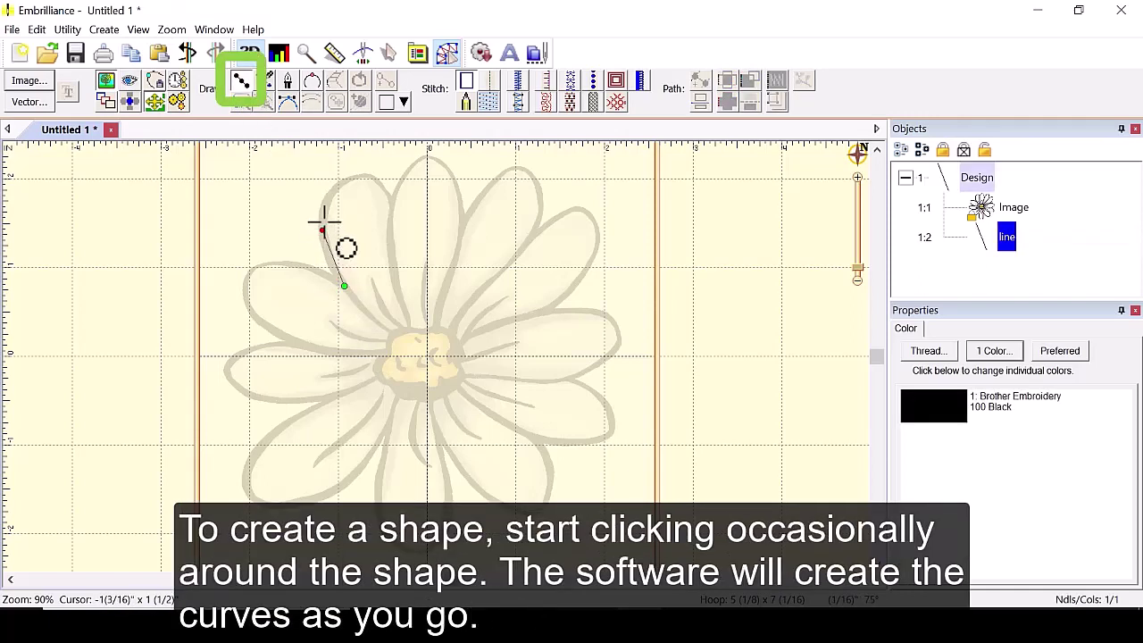
pyautogui.click(322, 230)
pyautogui.click(339, 183)
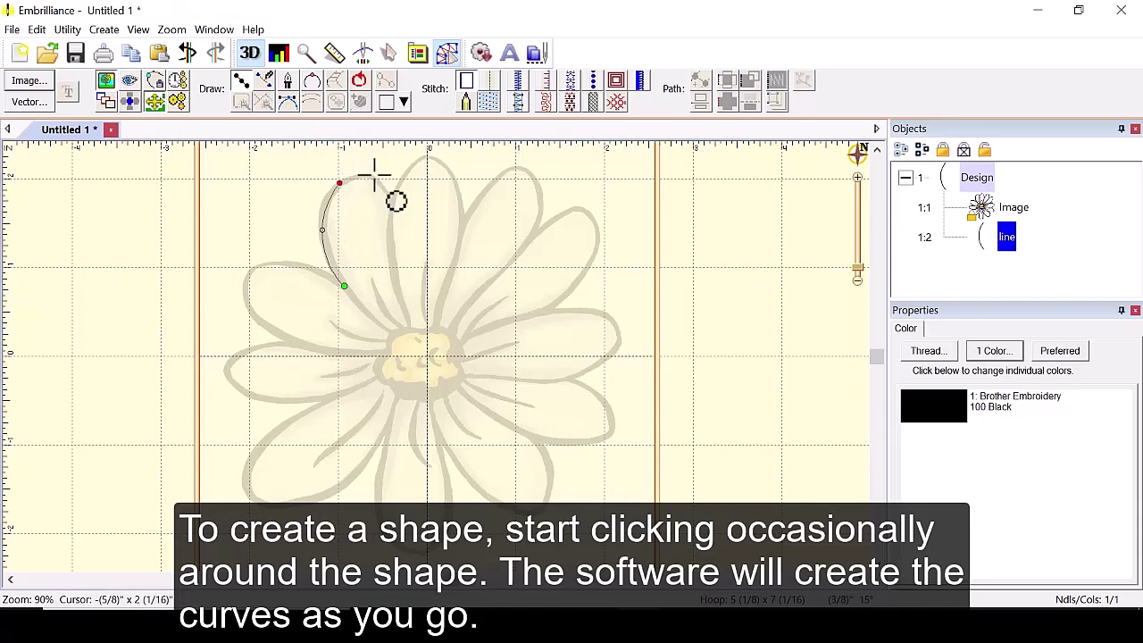
pyautogui.click(374, 179)
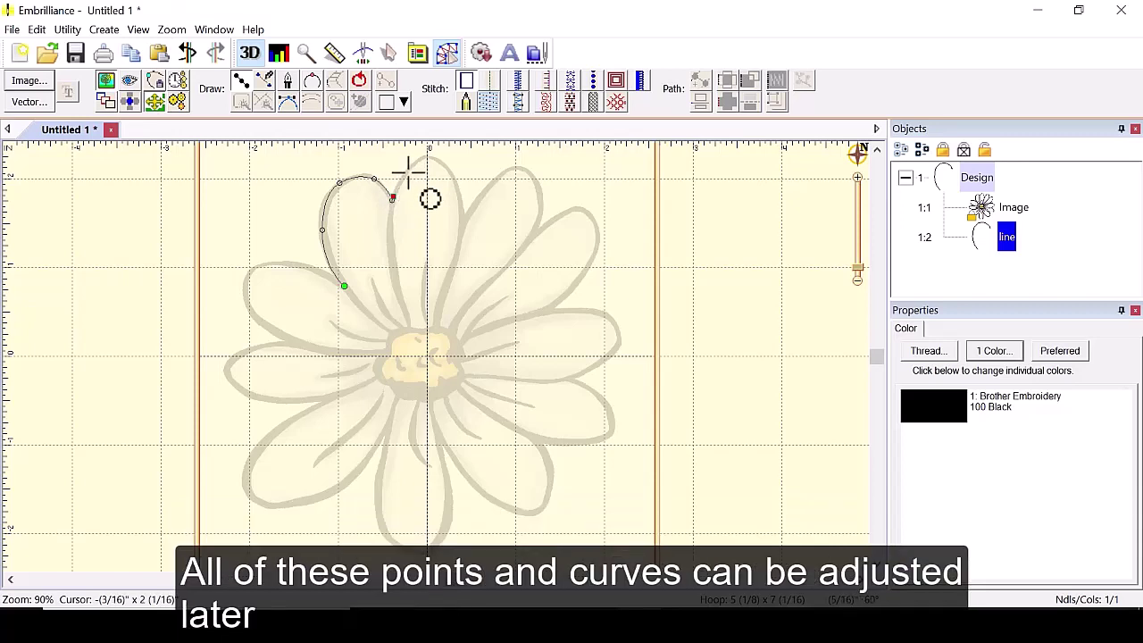
pyautogui.click(405, 176)
pyautogui.click(428, 158)
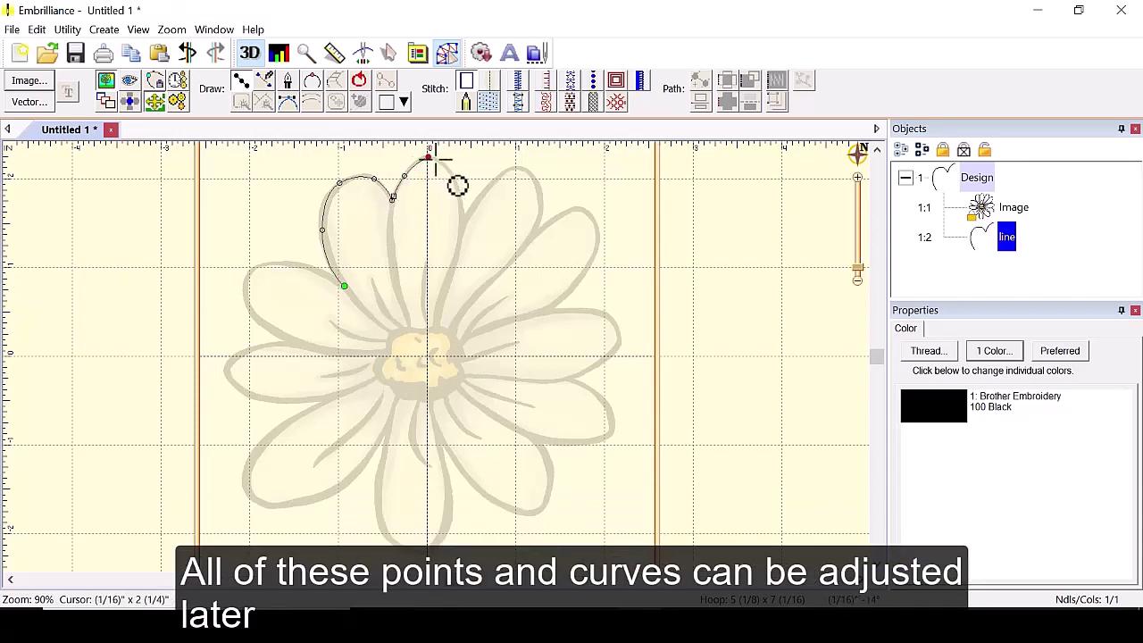
pyautogui.click(457, 181)
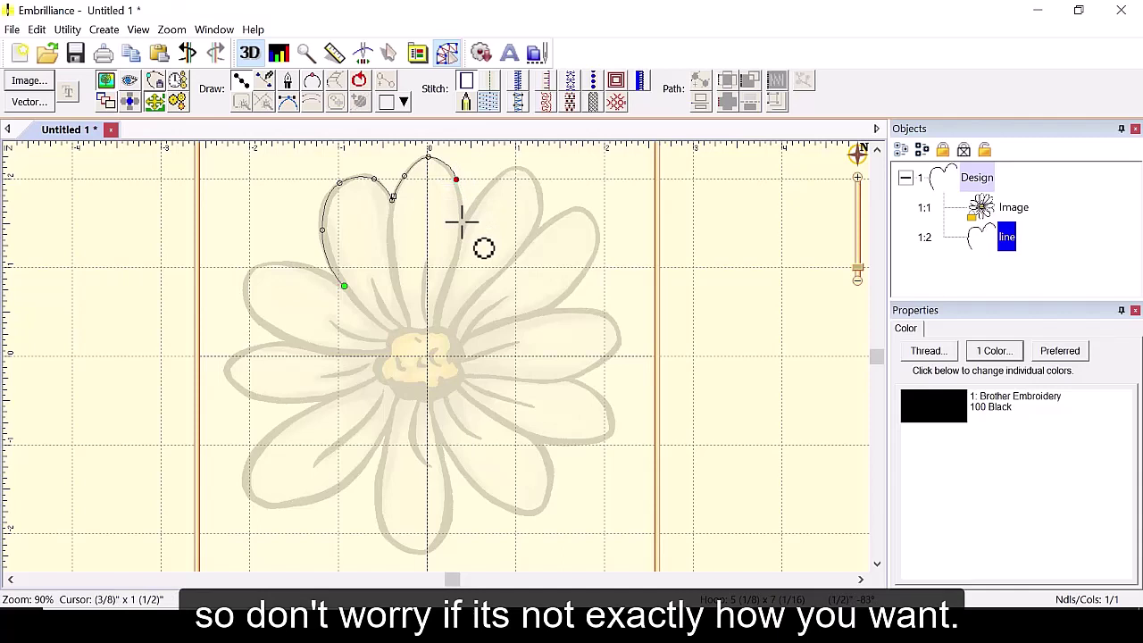
pyautogui.click(462, 221)
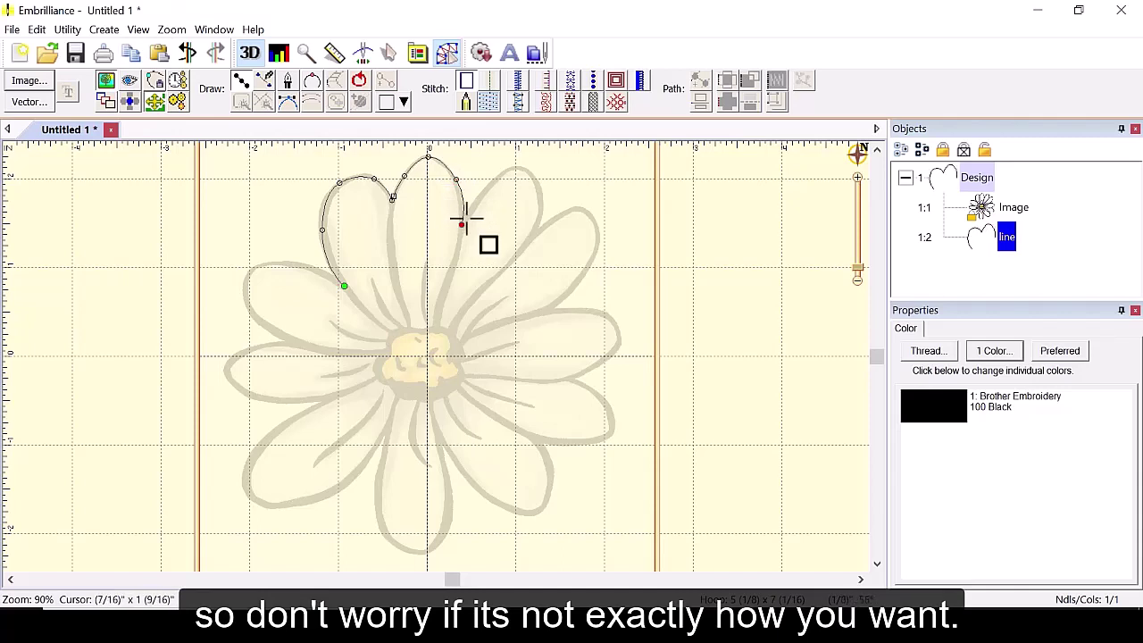
pyautogui.click(500, 174)
pyautogui.click(527, 170)
pyautogui.click(541, 205)
pyautogui.click(531, 239)
# Continue the outline around the right-side and bottom petals.
pyautogui.click(582, 208)
pyautogui.click(572, 289)
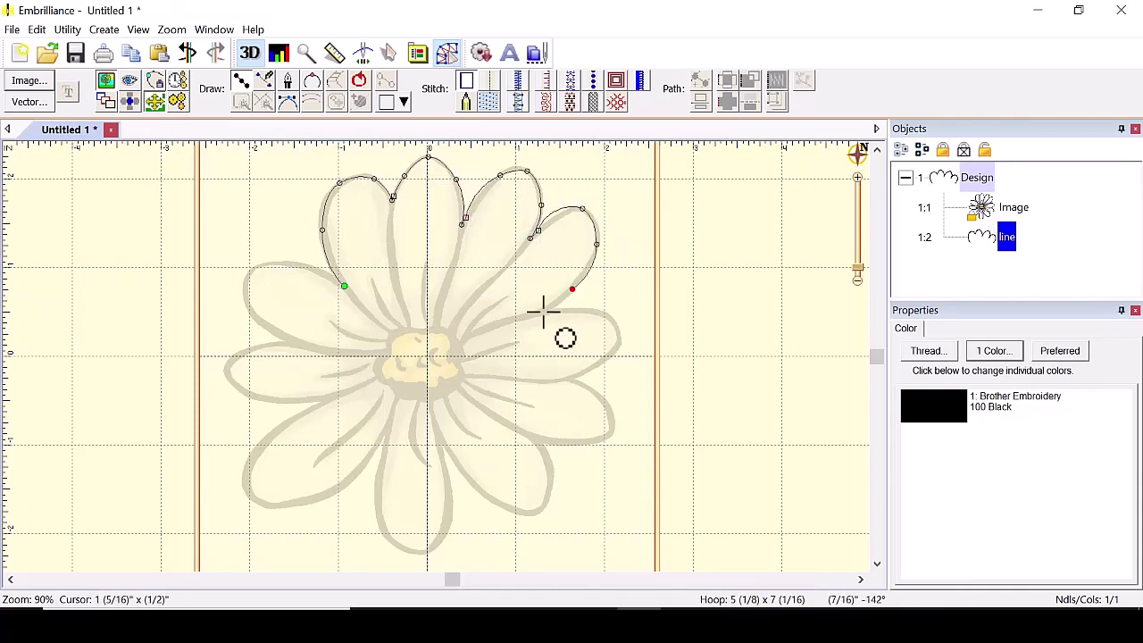
pyautogui.click(618, 340)
pyautogui.click(569, 378)
pyautogui.click(607, 408)
pyautogui.click(530, 433)
pyautogui.click(553, 468)
pyautogui.click(544, 510)
pyautogui.click(487, 495)
pyautogui.click(449, 496)
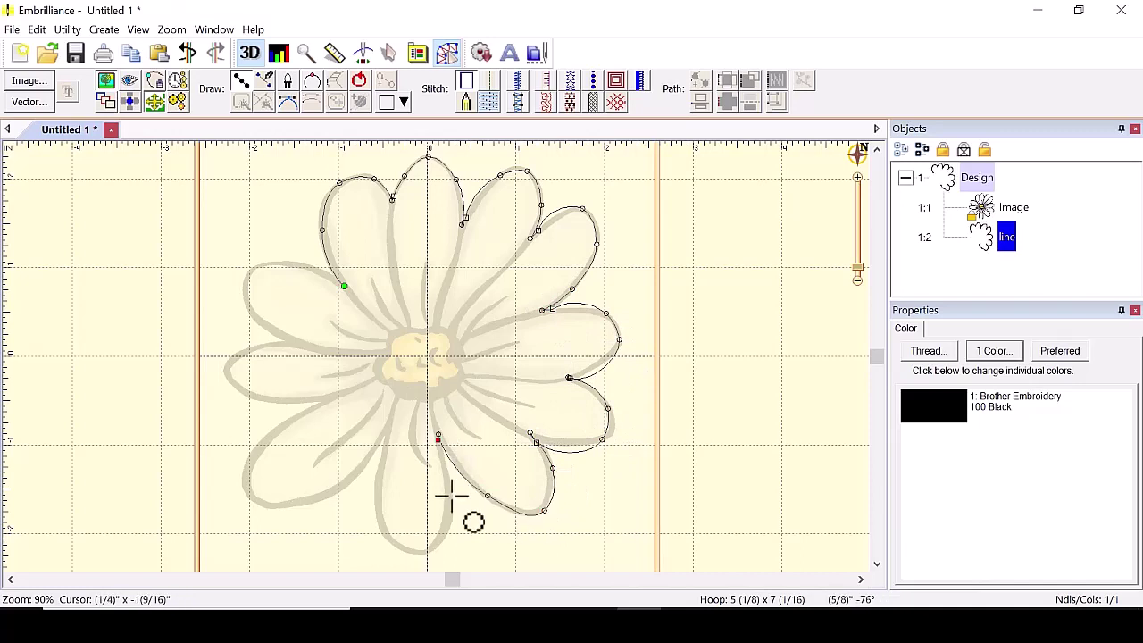
pyautogui.click(424, 550)
pyautogui.click(386, 429)
# Trace the lower-left, left and upper-left petals, ending beside the starting point.
pyautogui.click(357, 471)
pyautogui.click(247, 478)
pyautogui.click(279, 428)
pyautogui.click(340, 393)
pyautogui.click(258, 396)
pyautogui.click(226, 368)
pyautogui.click(273, 343)
pyautogui.click(298, 342)
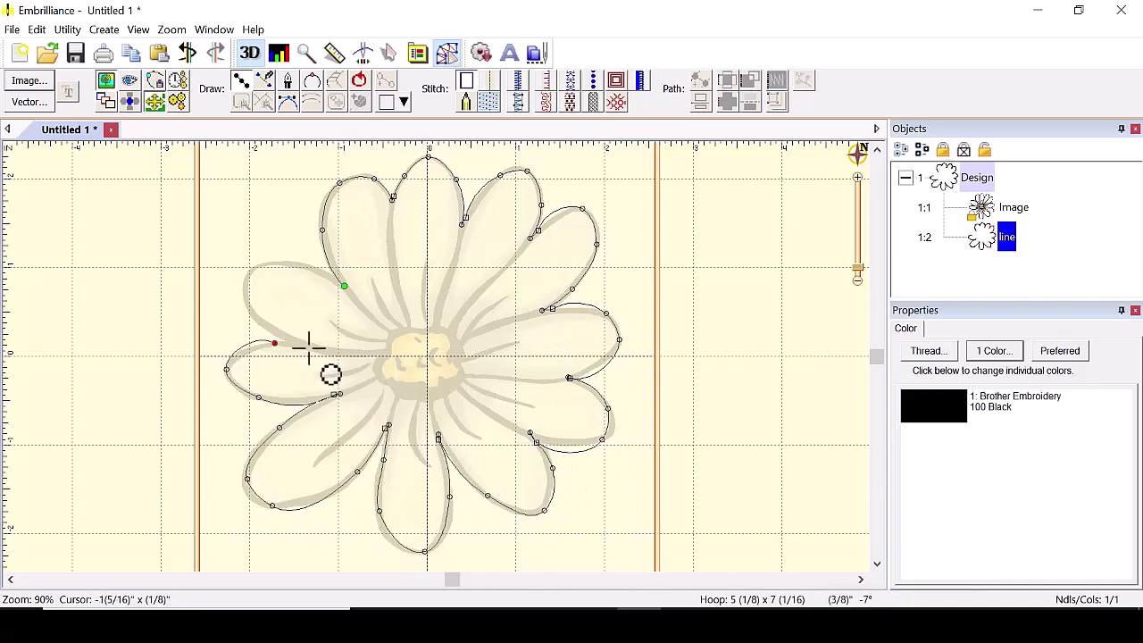
pyautogui.click(250, 310)
pyautogui.click(252, 268)
pyautogui.click(316, 269)
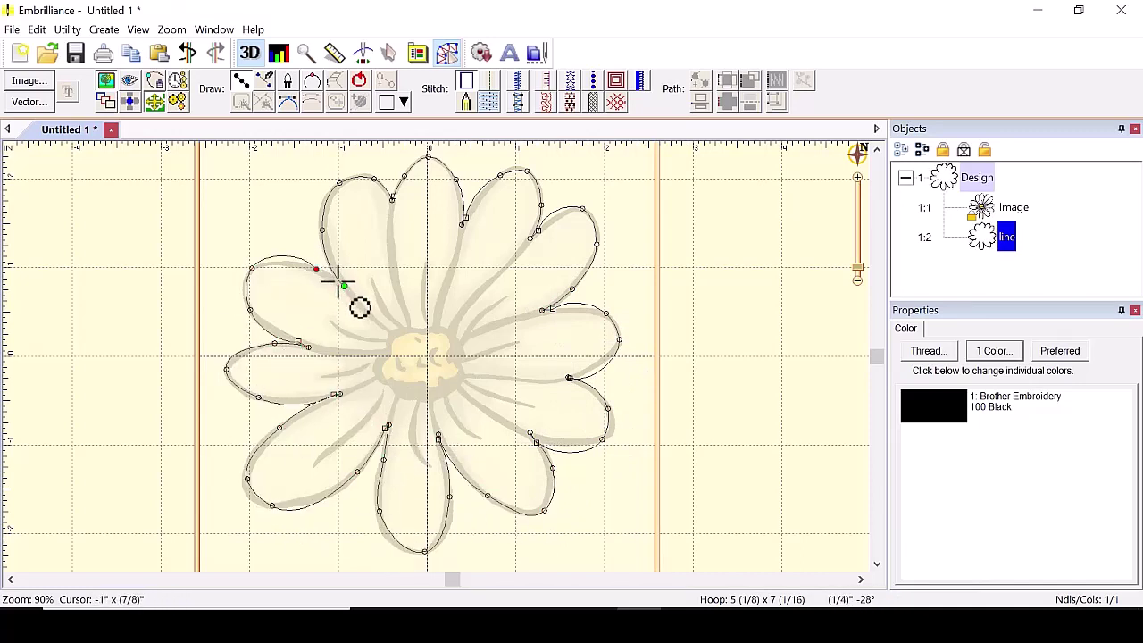
pyautogui.click(343, 286)
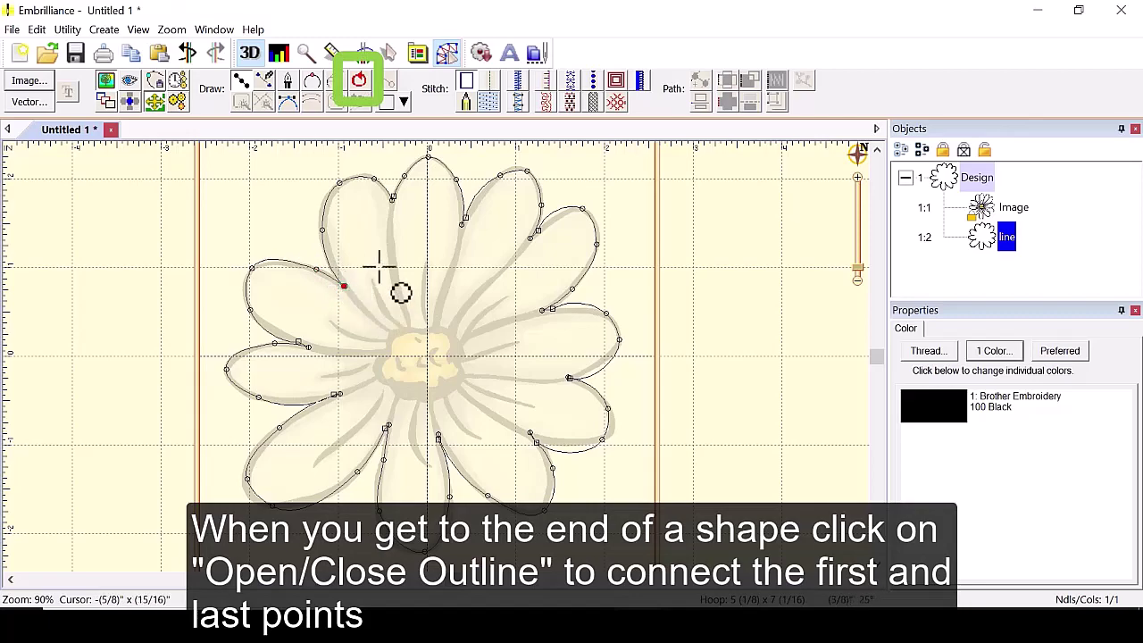
# Close the daisy outline and nudge the lower-right petal tip point slightly up-right.
pyautogui.click(360, 82)
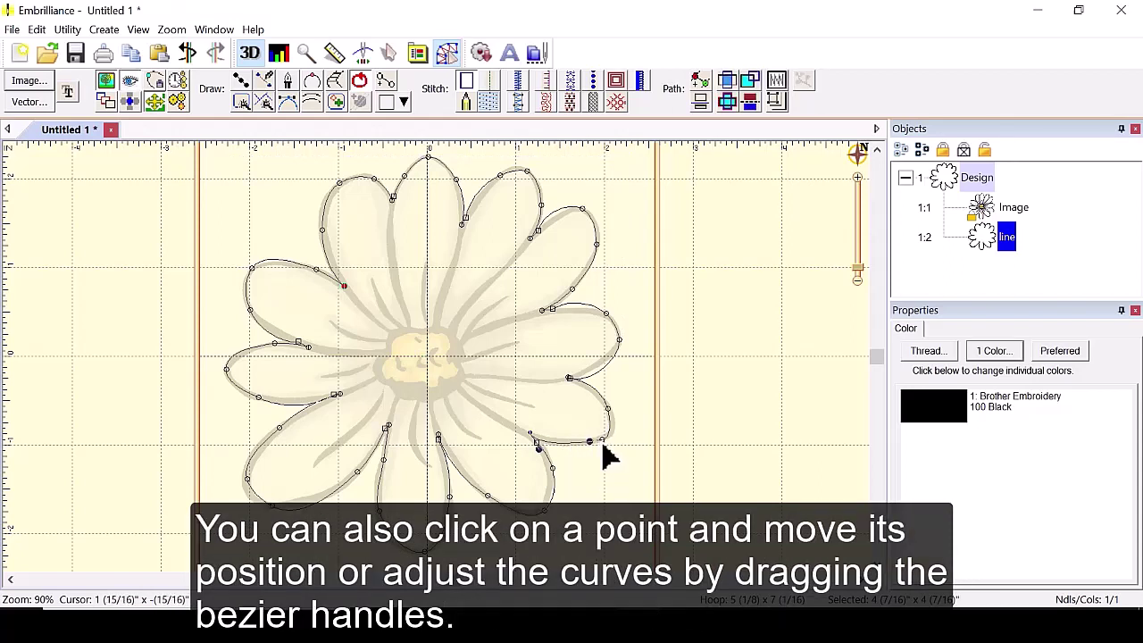
pyautogui.click(611, 440)
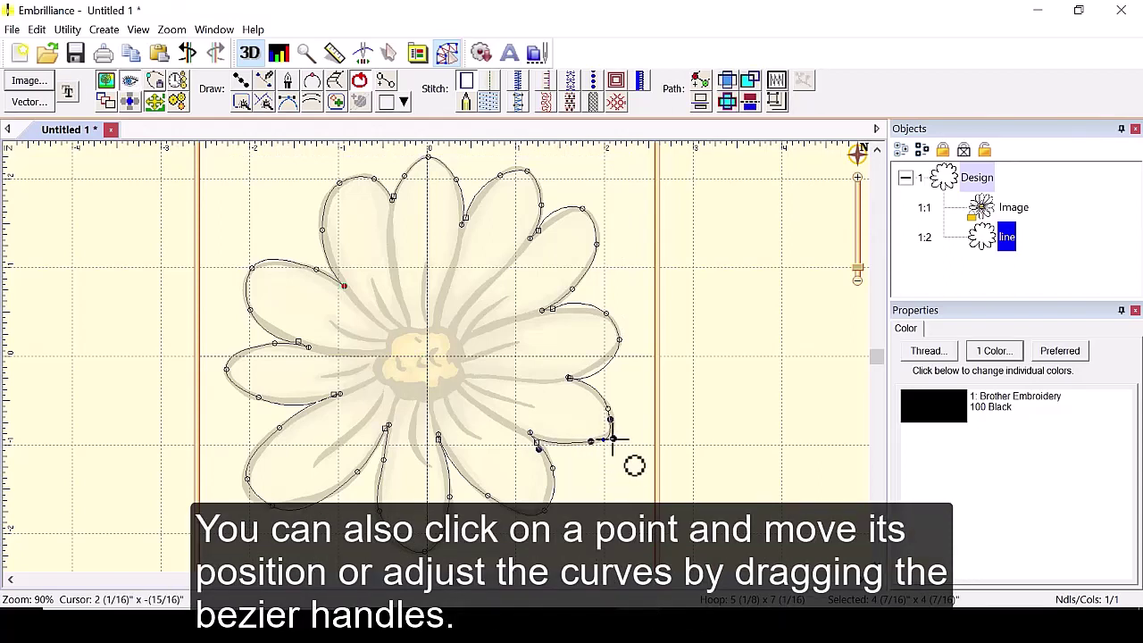
pyautogui.moveTo(612, 439); pyautogui.dragTo(610, 437)
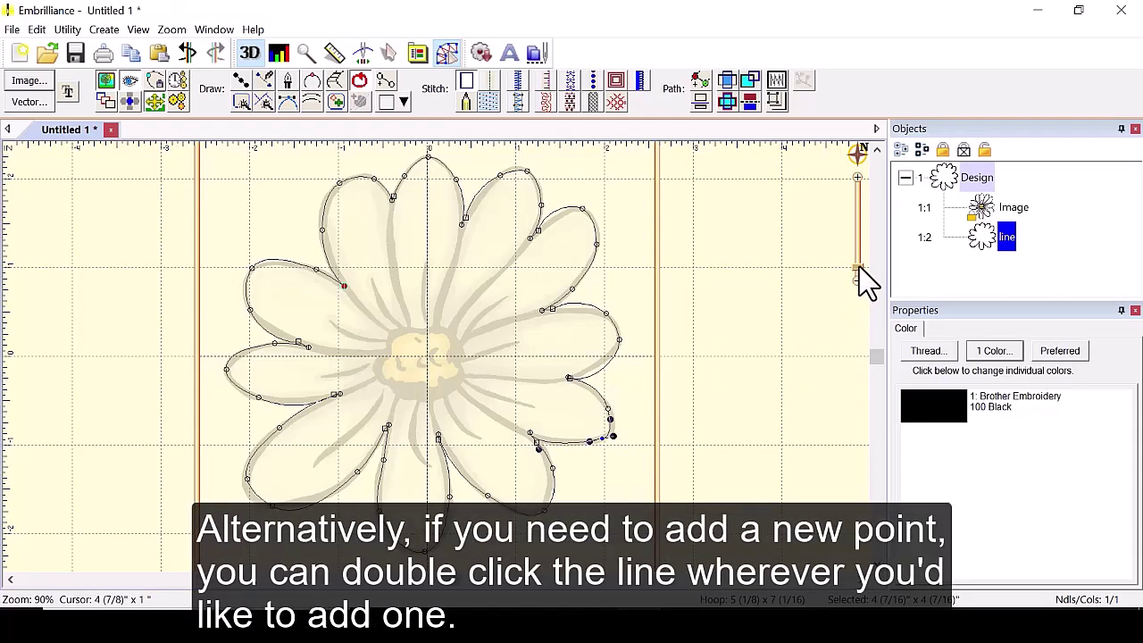
# Add an extra point on a petal outline and select points on the upper-right, top and lower-left petals.
pyautogui.scroll(3, 857, 280)
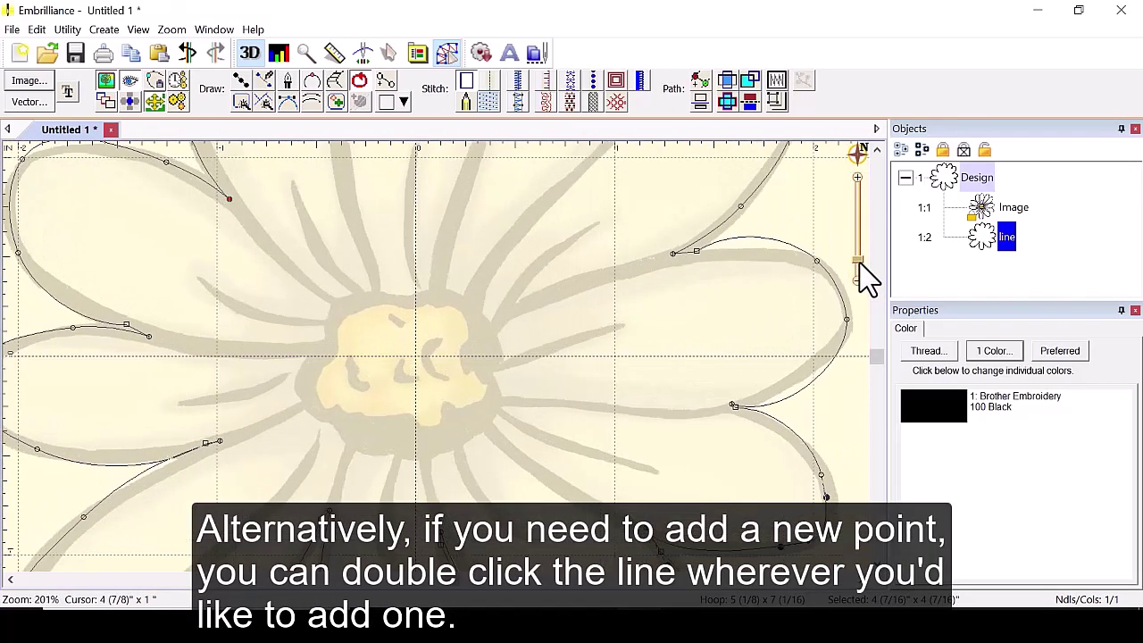
pyautogui.doubleClick(743, 408)
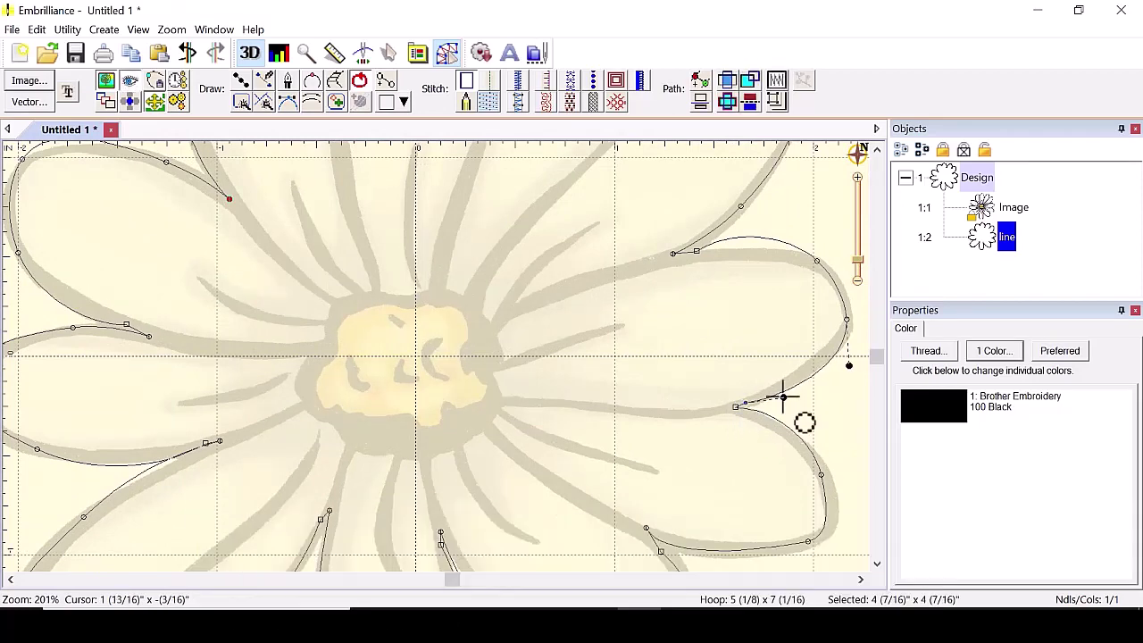
pyautogui.click(695, 254)
pyautogui.scroll(3, 774, 294)
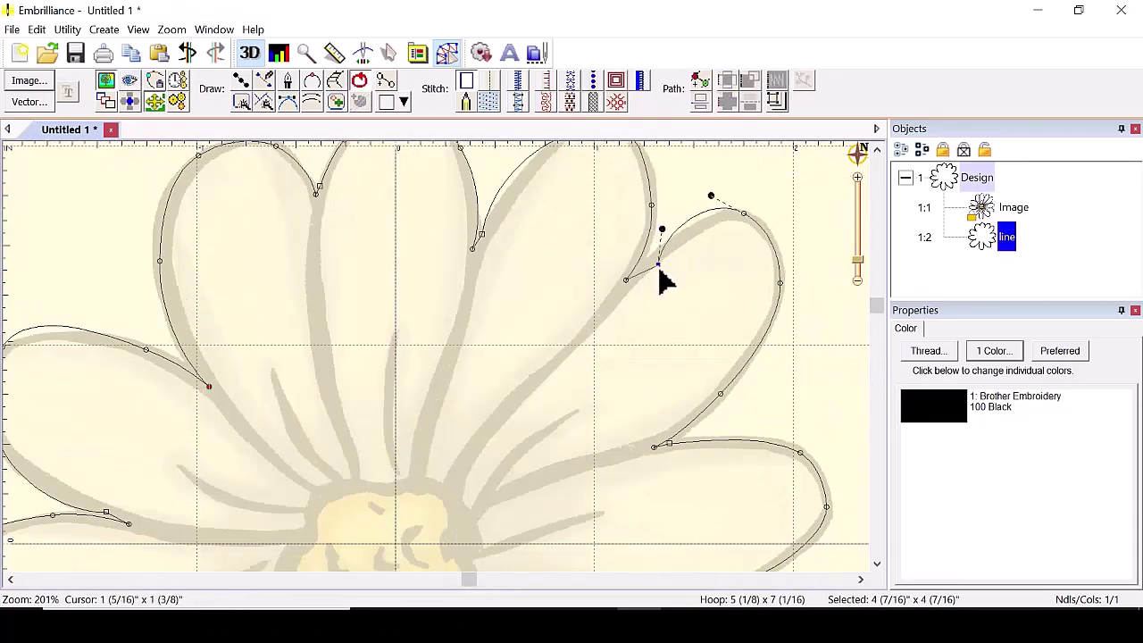
pyautogui.scroll(1, 747, 238)
pyautogui.click(460, 204)
pyautogui.click(324, 260)
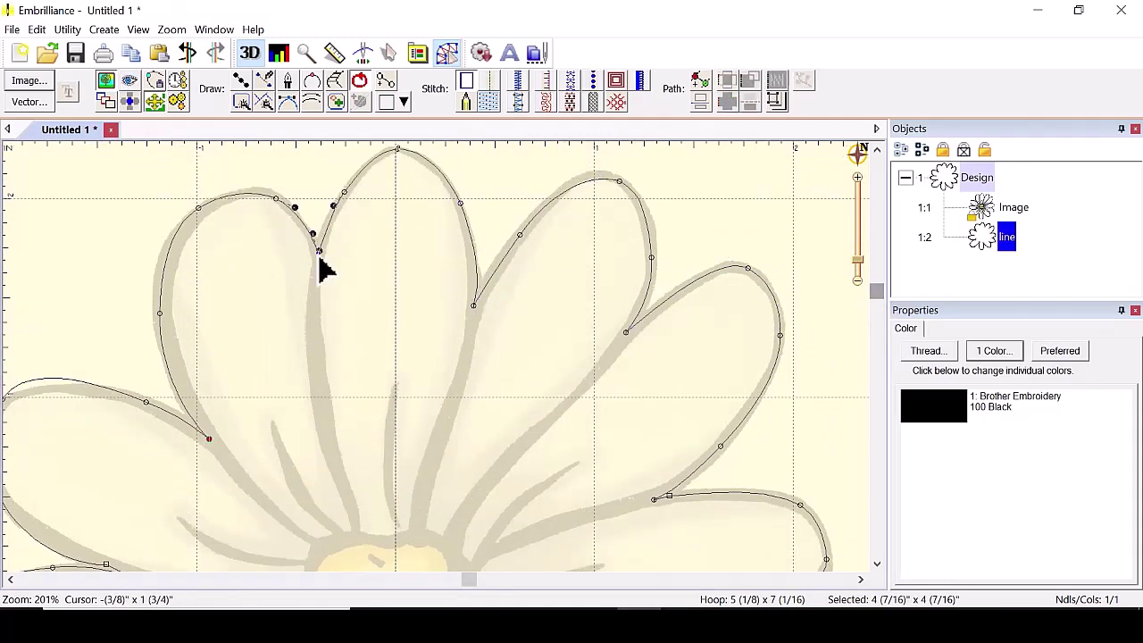
pyautogui.scroll(-3, 875, 562)
pyautogui.scroll(-3, 880, 324)
# Drag point handles to reshape the lower-left petal curves, then zoom out to the whole daisy.
pyautogui.click(169, 486)
pyautogui.moveTo(169, 489); pyautogui.dragTo(408, 421)
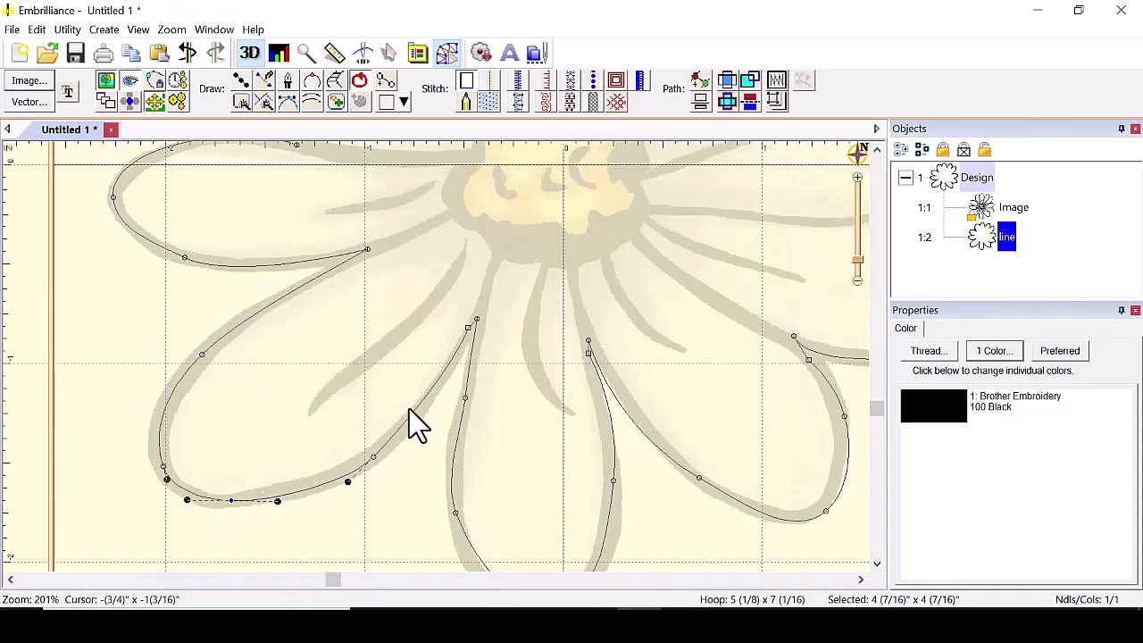
pyautogui.scroll(-1, 459, 502)
pyautogui.moveTo(612, 331); pyautogui.dragTo(799, 306)
pyautogui.hscroll(5, 676, 306)
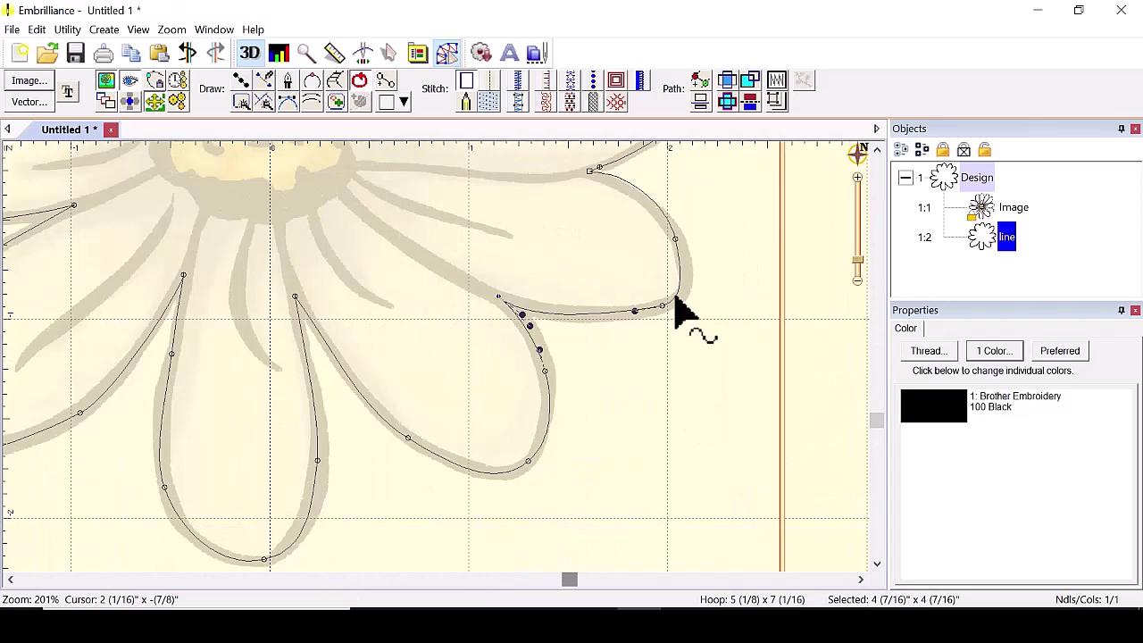
pyautogui.scroll(3, 631, 237)
pyautogui.scroll(3, 867, 276)
pyautogui.click(857, 277)
pyautogui.hscroll(-3, 576, 594)
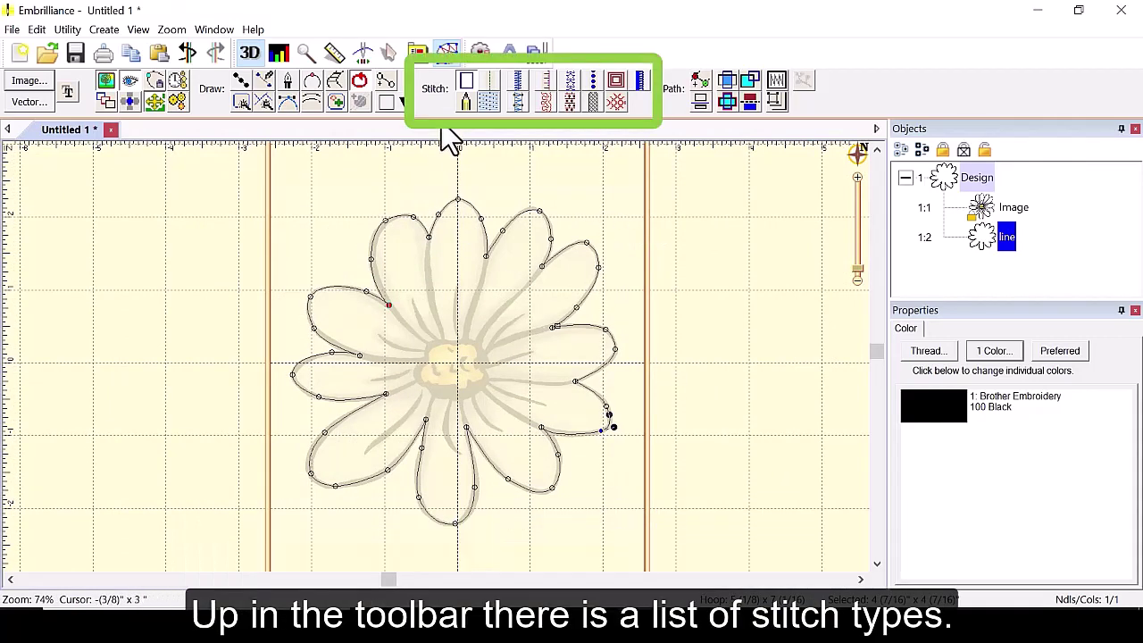
# Convert the daisy outline into a Tatami fill of about 17,504 stitches.
pyautogui.click(490, 103)
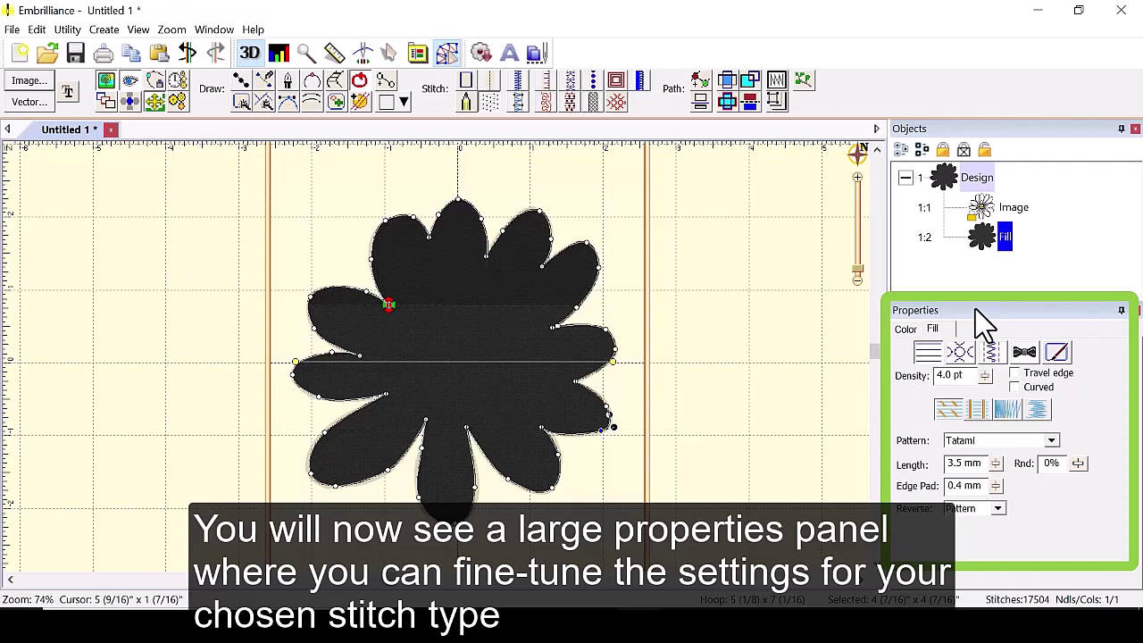
# Pick Brother Embroidery 085 Pink as the daisy fill thread in place of 100 Black.
pyautogui.click(906, 331)
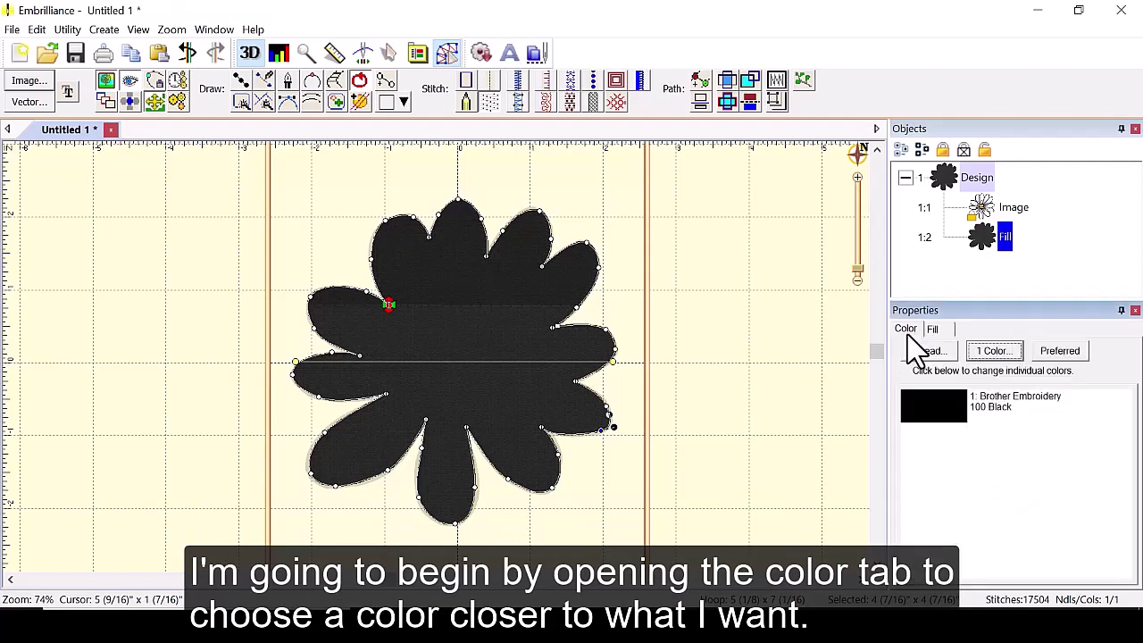
pyautogui.doubleClick(964, 424)
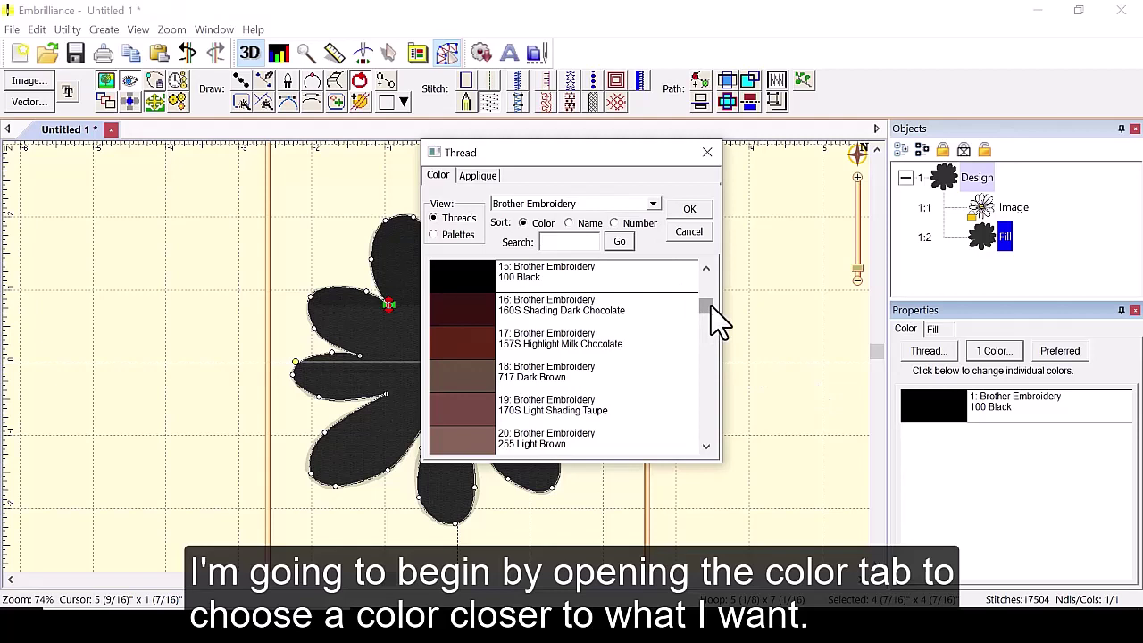
pyautogui.click(533, 206)
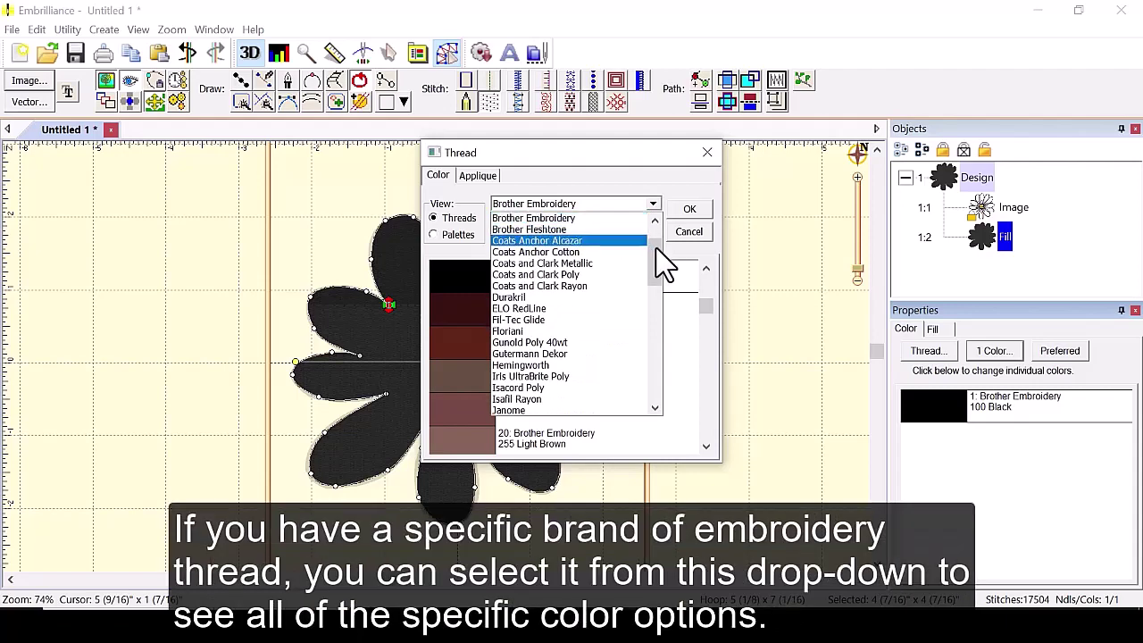
pyautogui.moveTo(665, 270); pyautogui.dragTo(657, 244)
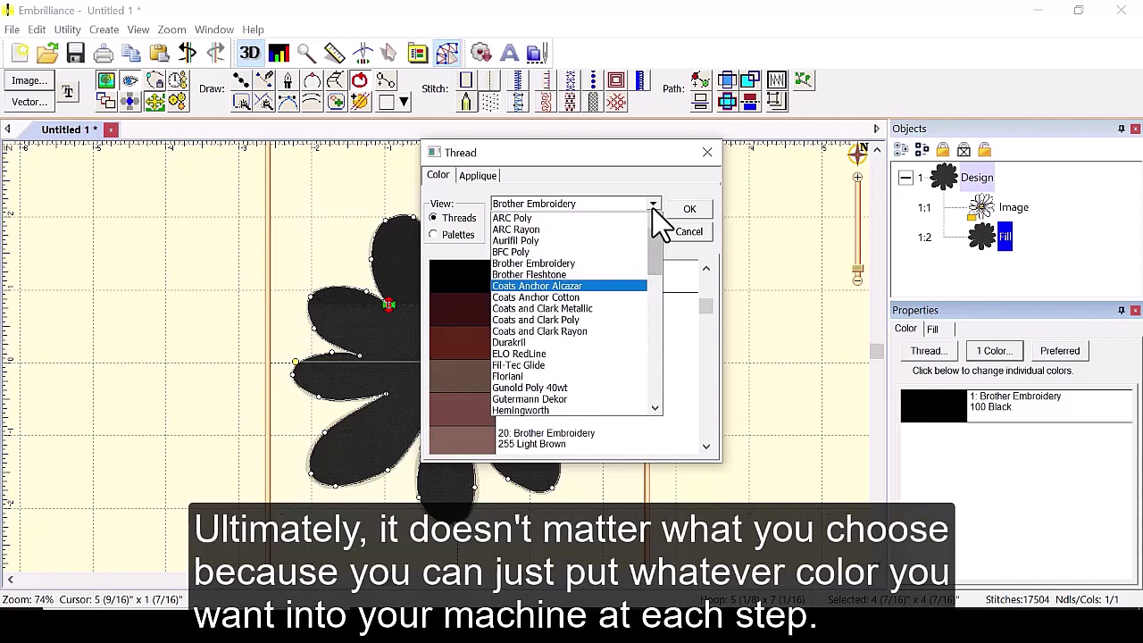
pyautogui.click(651, 203)
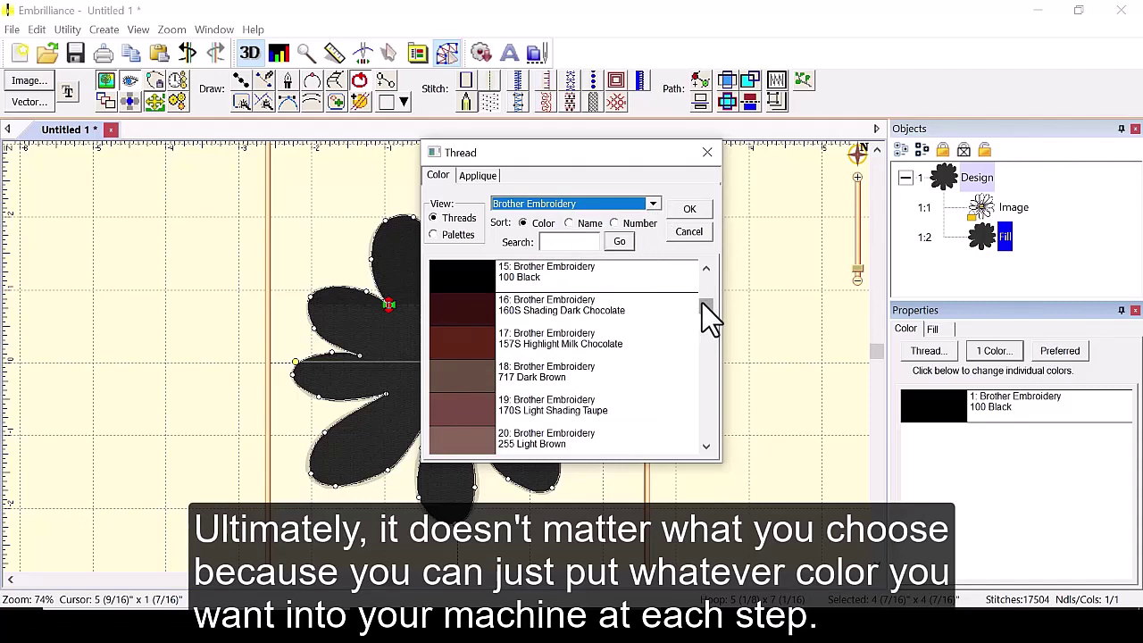
pyautogui.moveTo(701, 304); pyautogui.dragTo(711, 355)
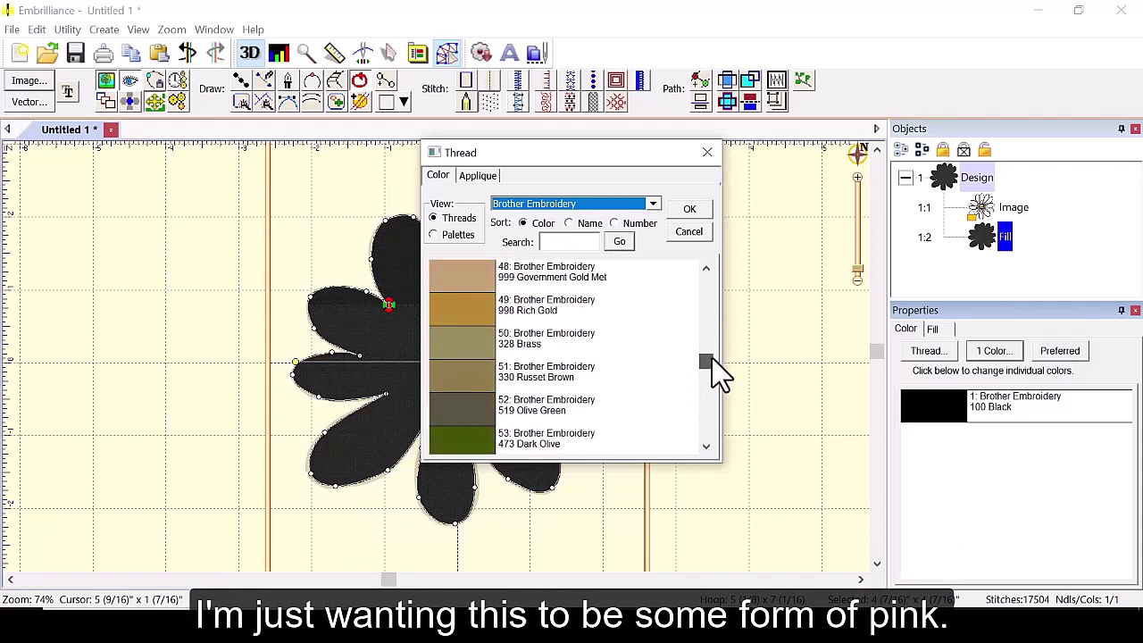
pyautogui.moveTo(712, 359); pyautogui.dragTo(715, 417)
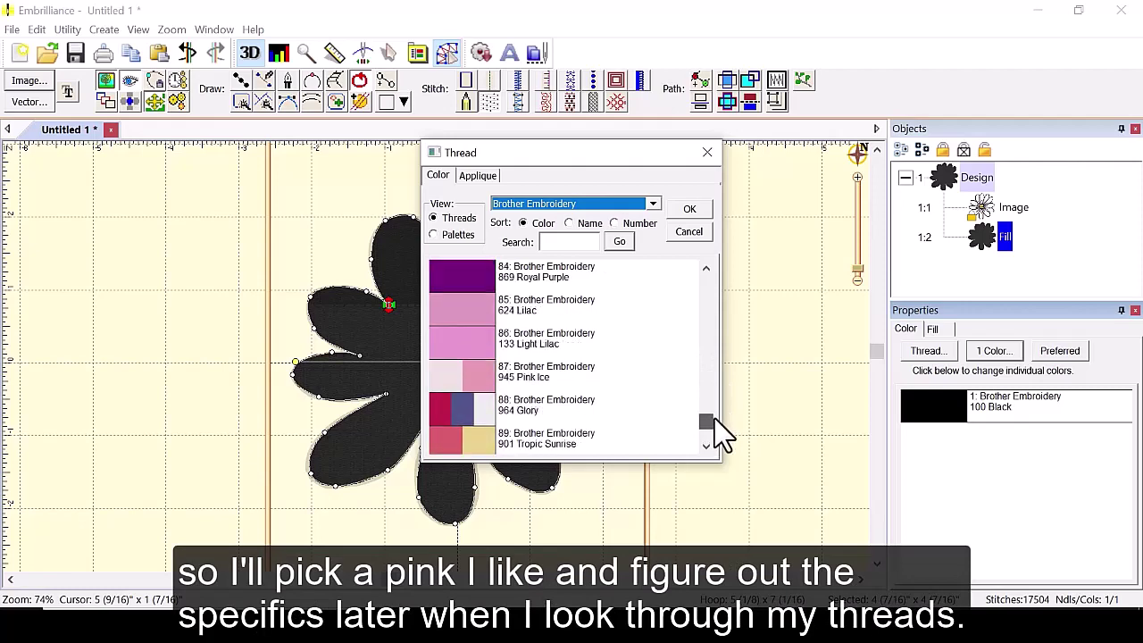
pyautogui.click(472, 308)
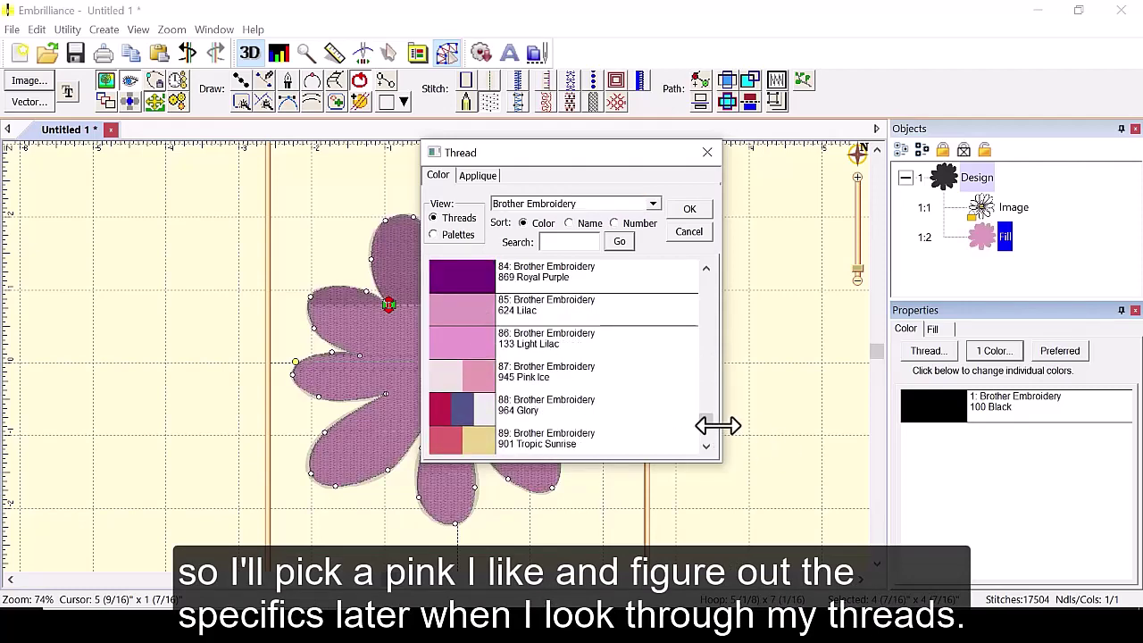
pyautogui.moveTo(709, 421); pyautogui.dragTo(709, 288)
pyautogui.scroll(-1, 708, 287)
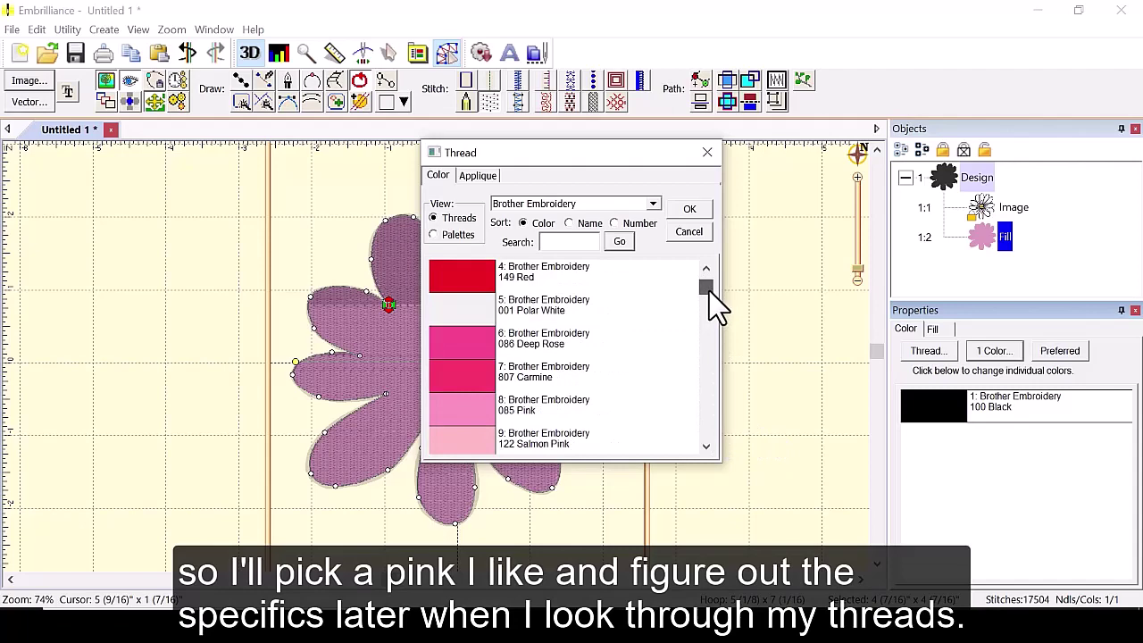
pyautogui.click(464, 418)
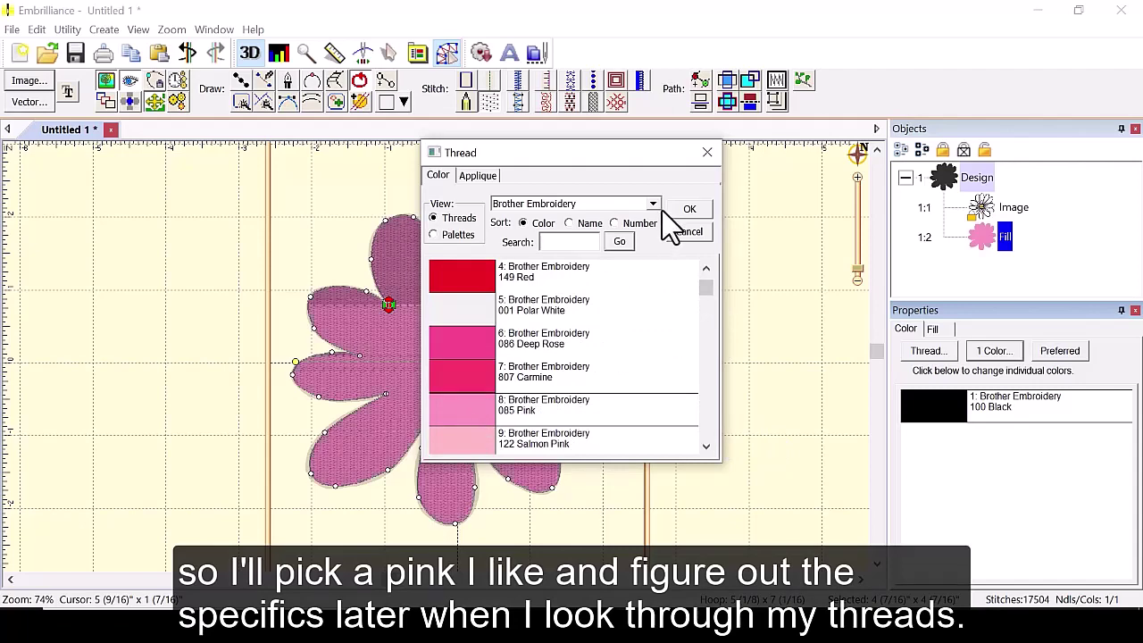
# Confirm the 085 Pink thread, zoom in and hide stitches to reveal the daisy image.
pyautogui.click(689, 210)
pyautogui.click(857, 178)
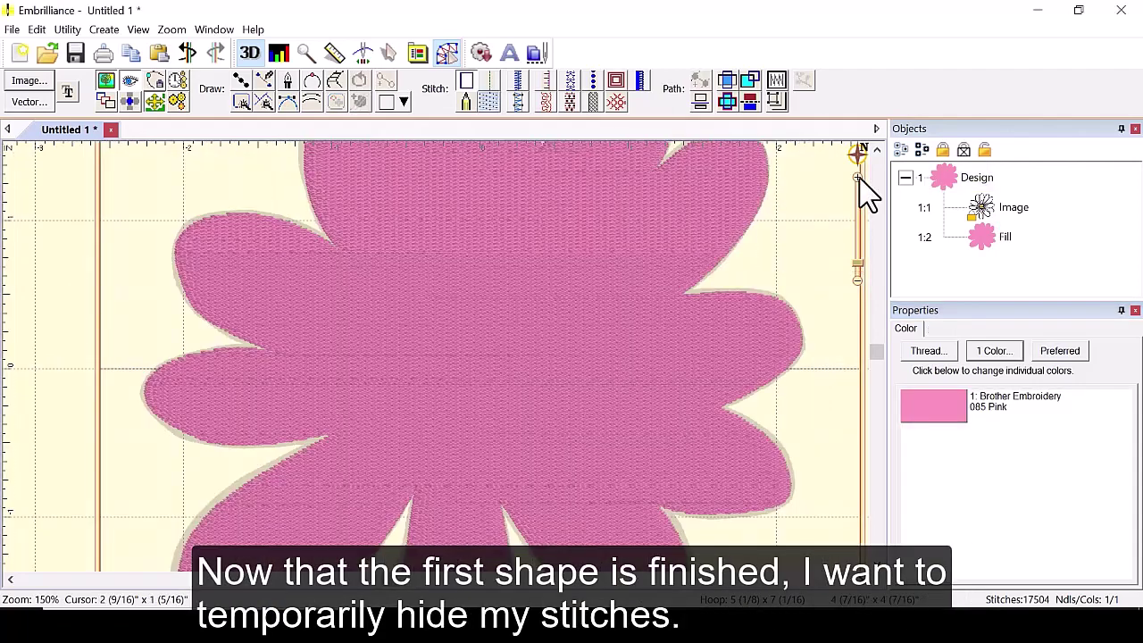
pyautogui.moveTo(879, 354); pyautogui.dragTo(878, 343)
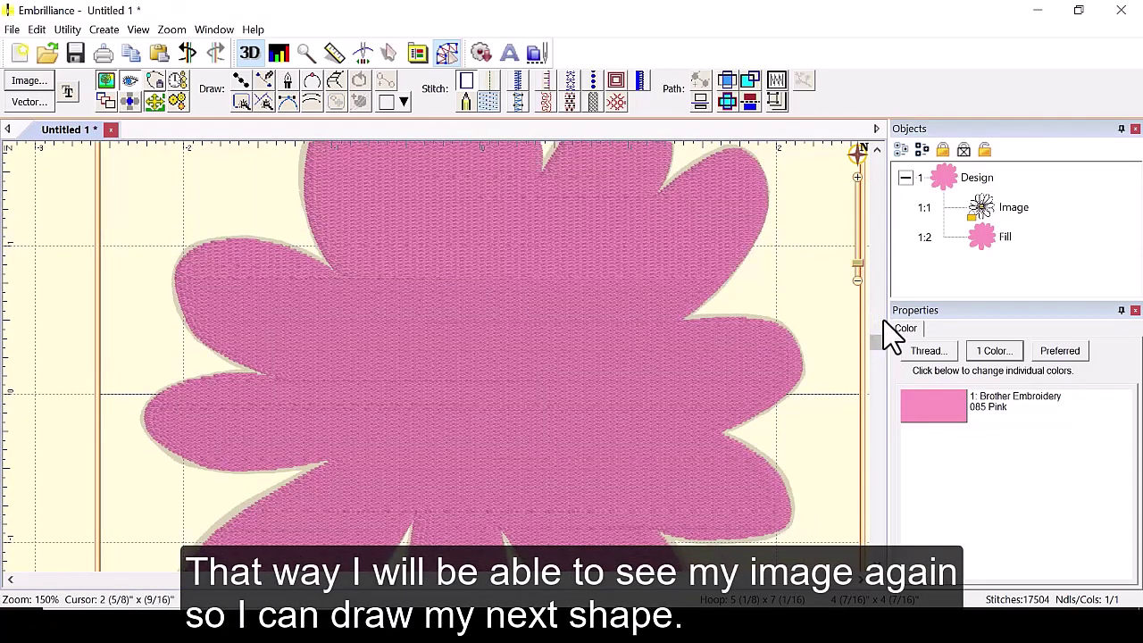
pyautogui.click(132, 82)
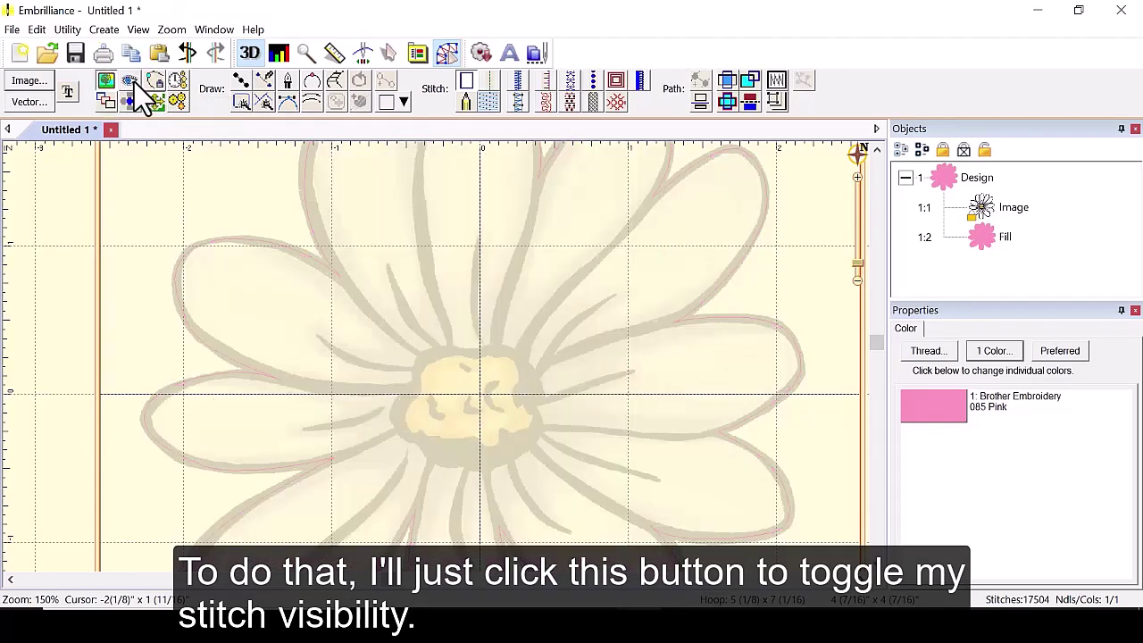
# Begin a point-by-point outline along the top and right side of the yellow centre.
pyautogui.click(237, 84)
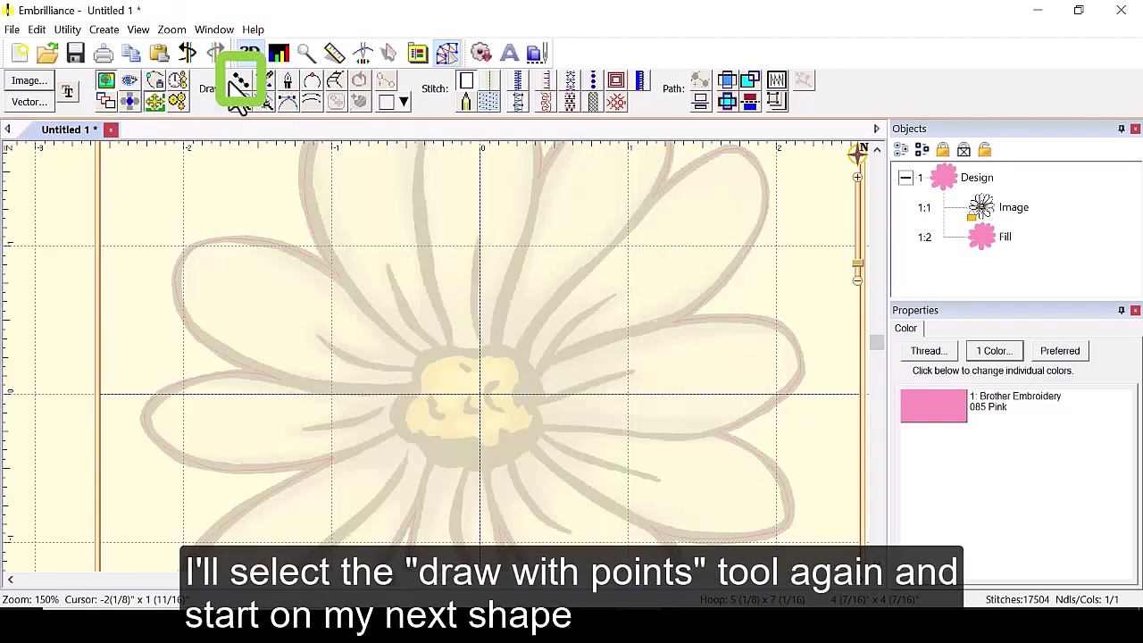
pyautogui.click(415, 390)
pyautogui.click(413, 366)
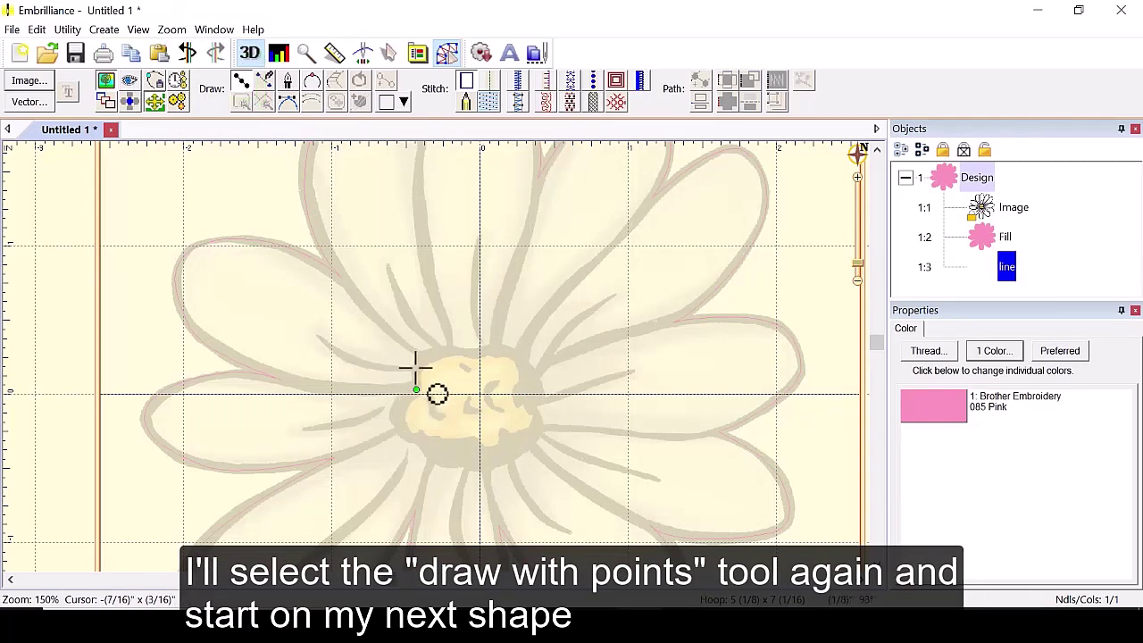
pyautogui.click(434, 348)
pyautogui.click(473, 353)
pyautogui.click(498, 348)
pyautogui.click(515, 357)
pyautogui.click(531, 370)
pyautogui.click(540, 391)
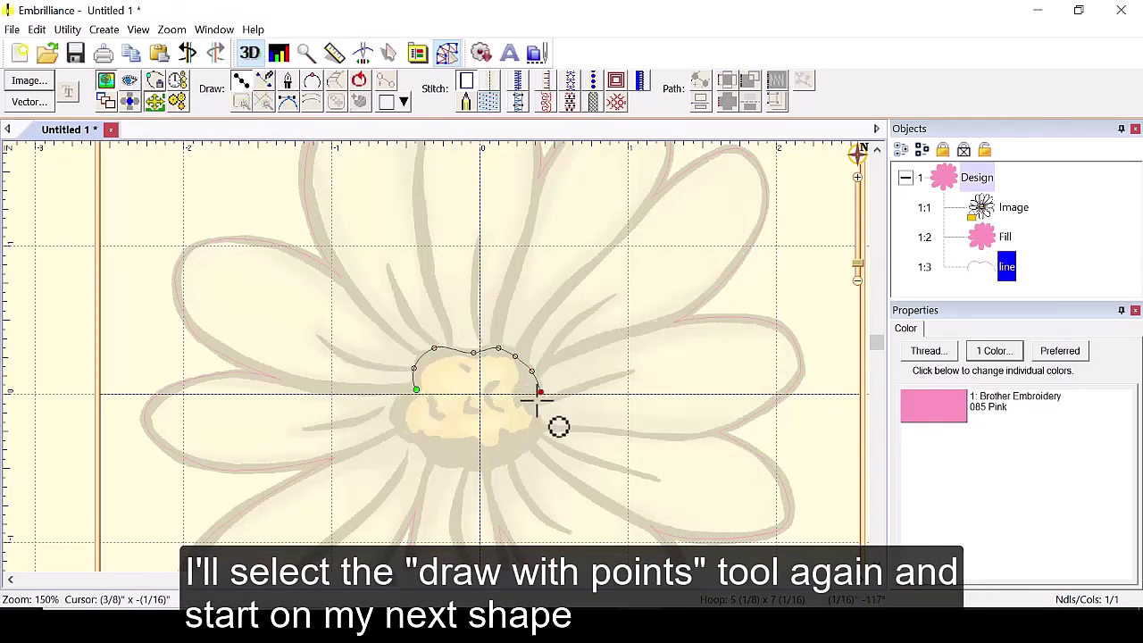
pyautogui.click(533, 404)
pyautogui.click(540, 418)
# Continue the centre outline around the bottom and left side, then close it into a shape.
pyautogui.click(528, 441)
pyautogui.click(507, 460)
pyautogui.click(471, 466)
pyautogui.click(444, 459)
pyautogui.click(431, 457)
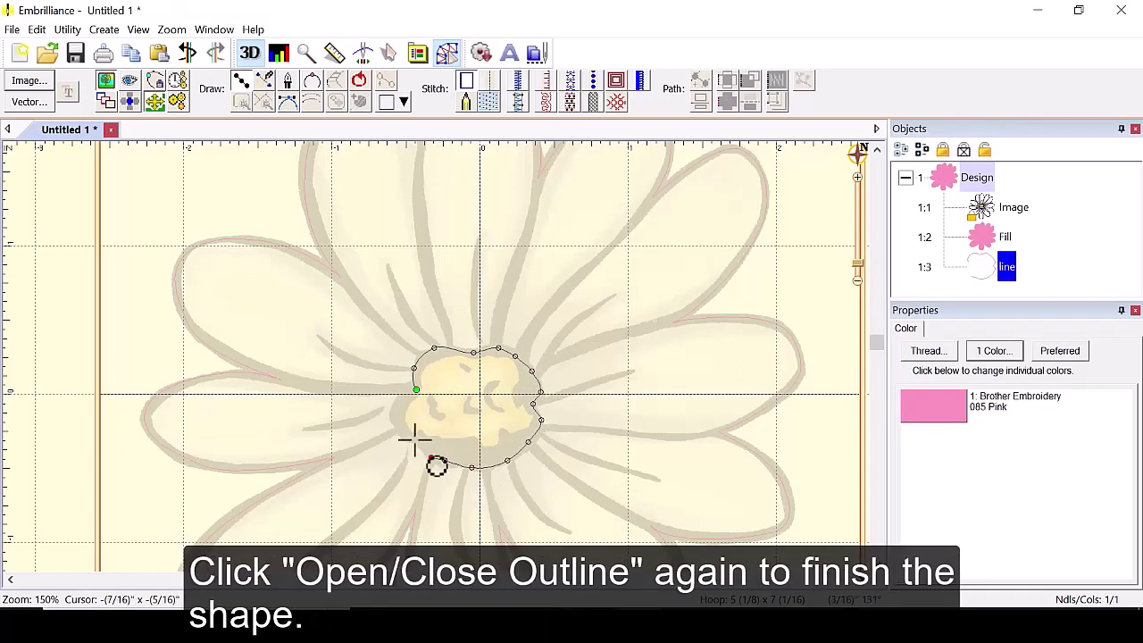
pyautogui.click(398, 433)
pyautogui.click(390, 410)
pyautogui.click(411, 390)
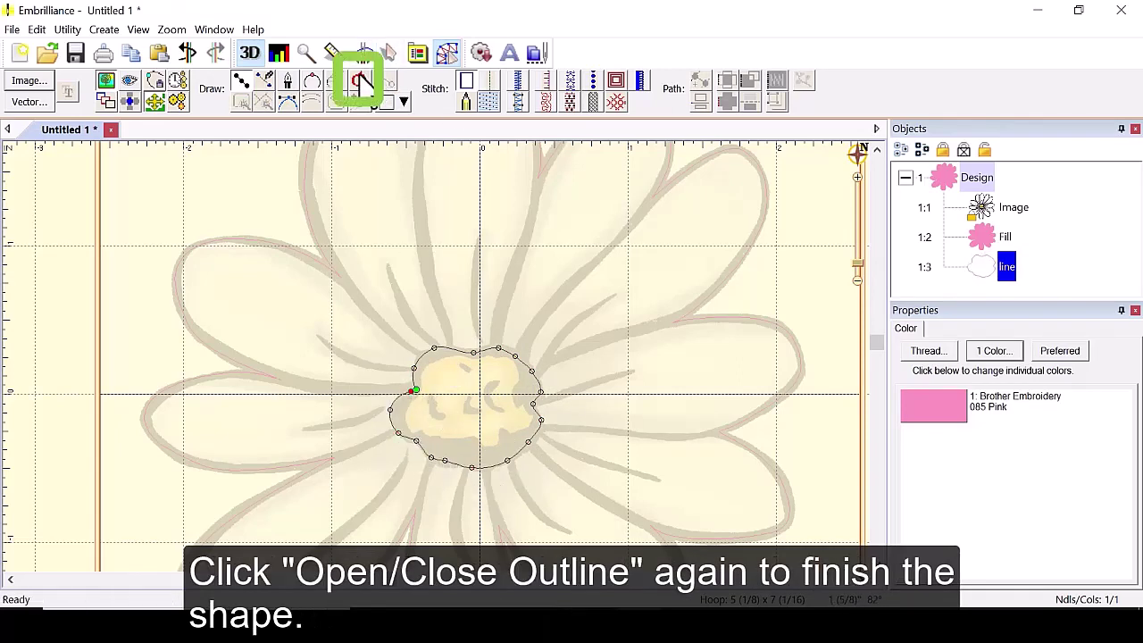
pyautogui.click(361, 83)
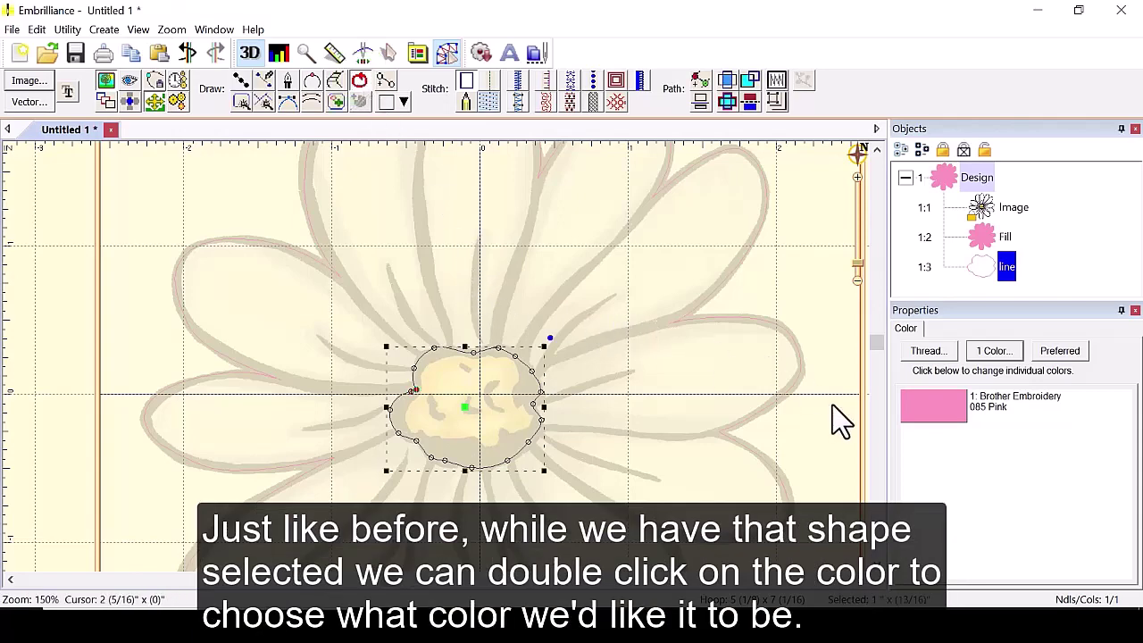
# Give the centre shape 899 Opal Metallic thread and a Tatami fill stitch (978 stitches).
pyautogui.doubleClick(951, 415)
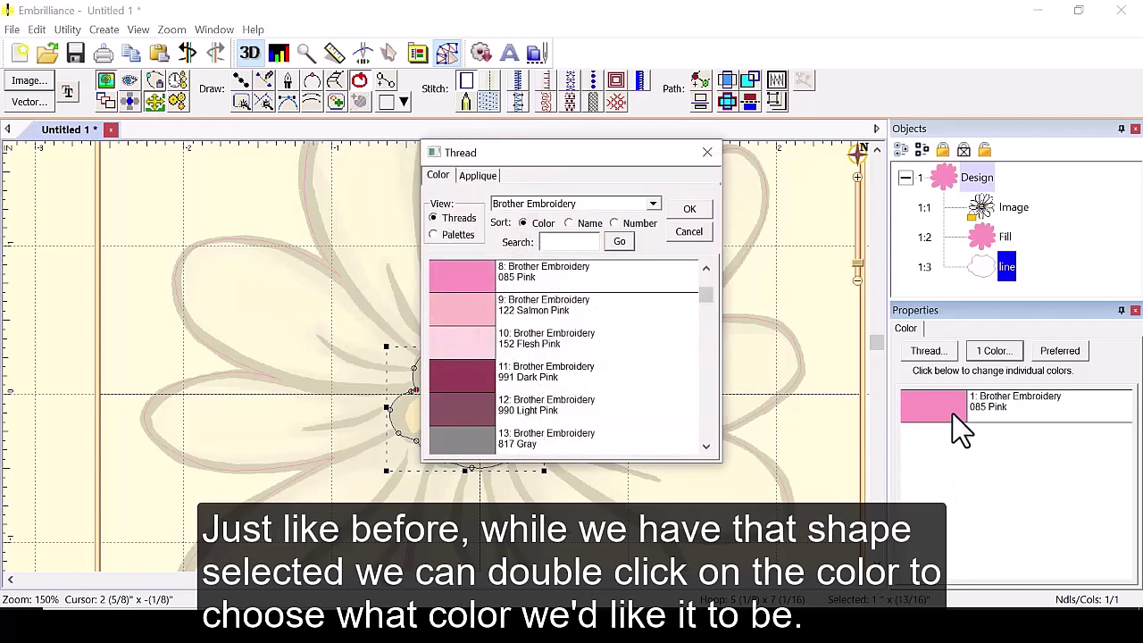
pyautogui.click(508, 380)
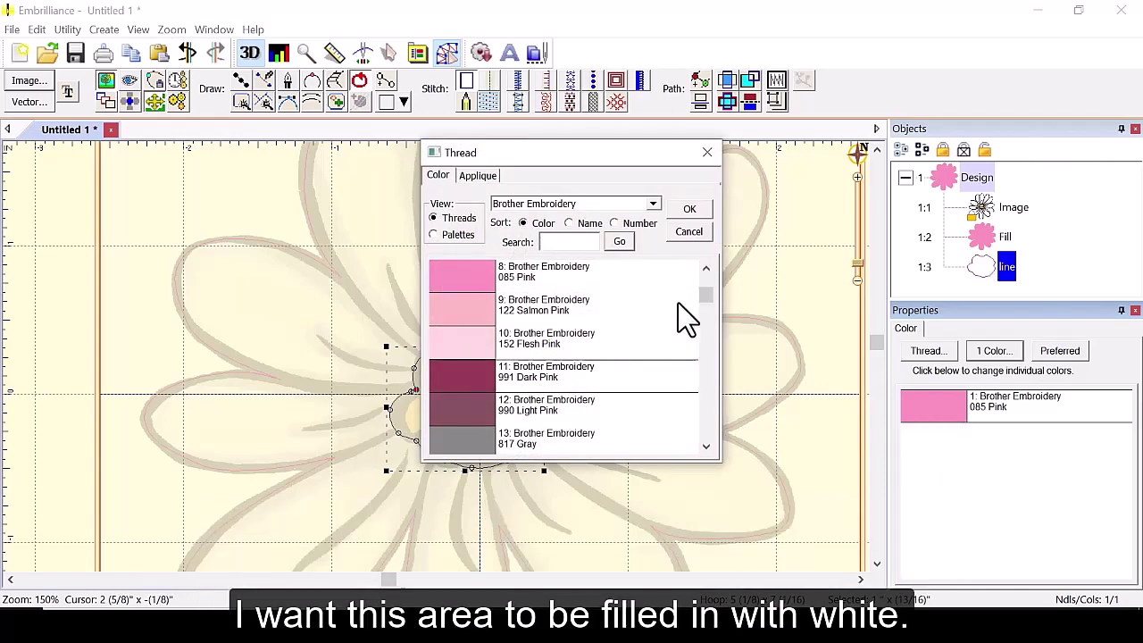
pyautogui.click(705, 308)
pyautogui.moveTo(704, 304); pyautogui.dragTo(707, 346)
pyautogui.click(536, 375)
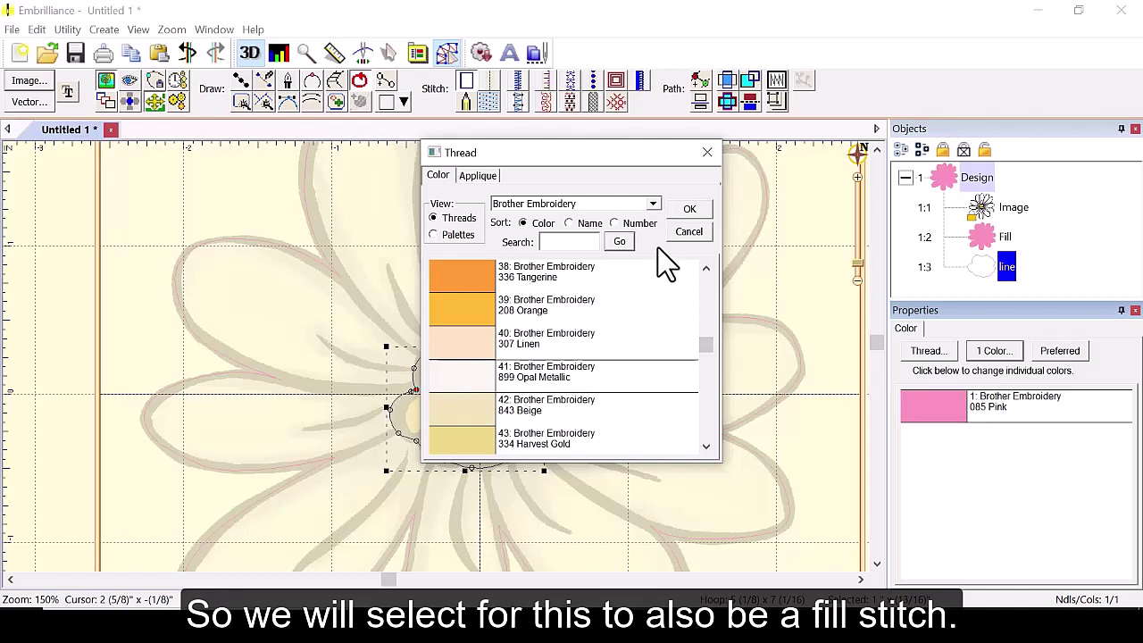
pyautogui.click(687, 213)
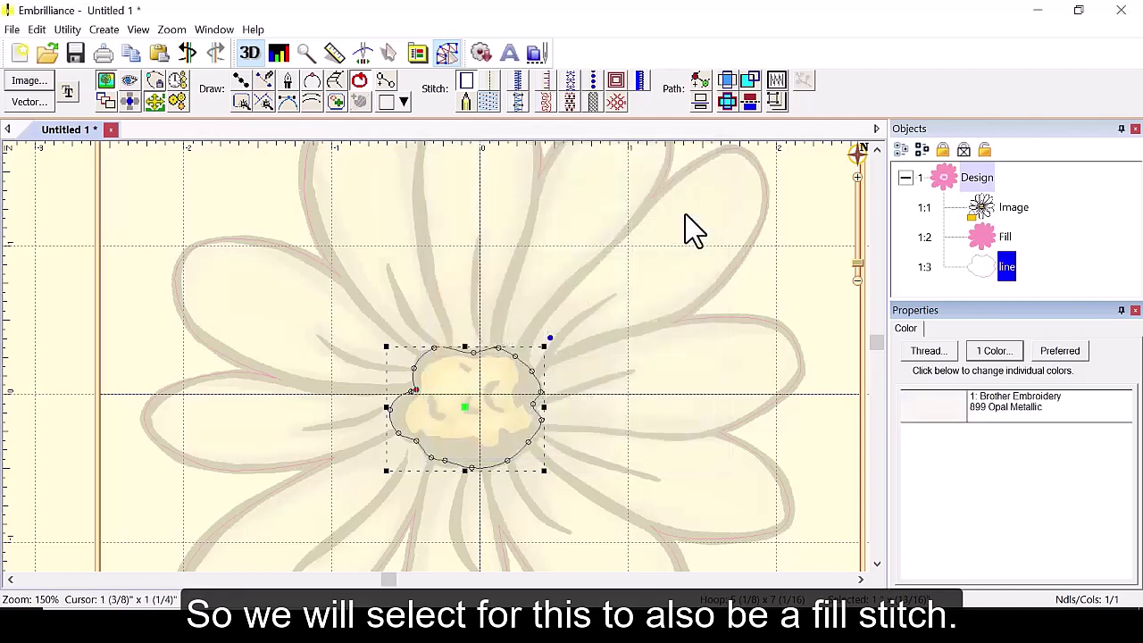
pyautogui.click(488, 101)
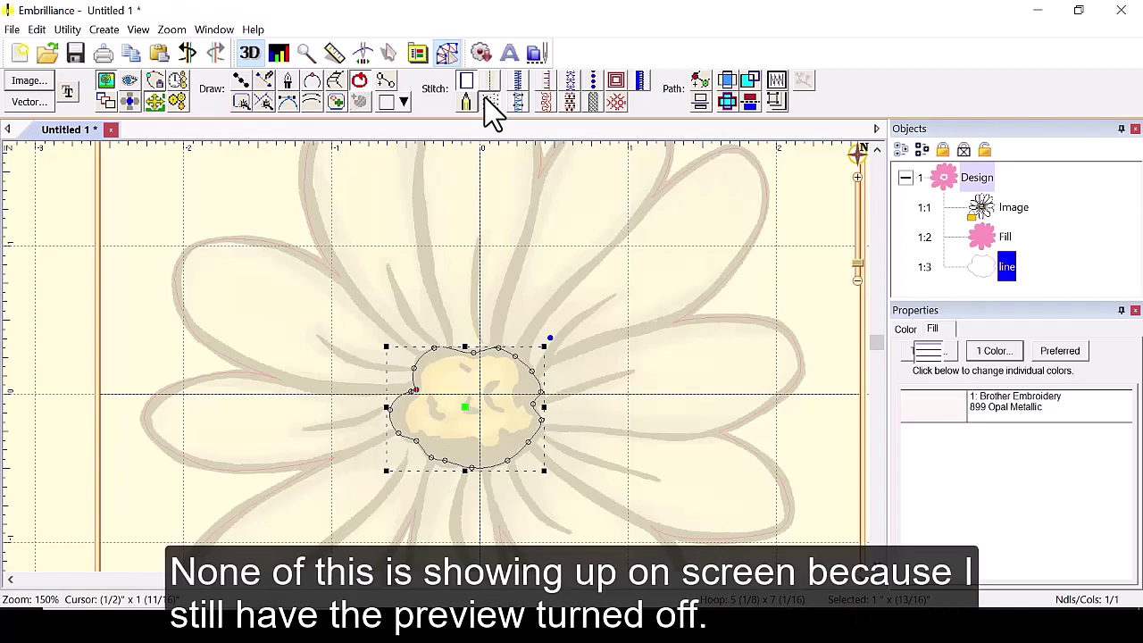
# With stitches shown, trial Snake and Corn Row 1, then set the centre to Texture at a diagonal angle.
pyautogui.click(136, 79)
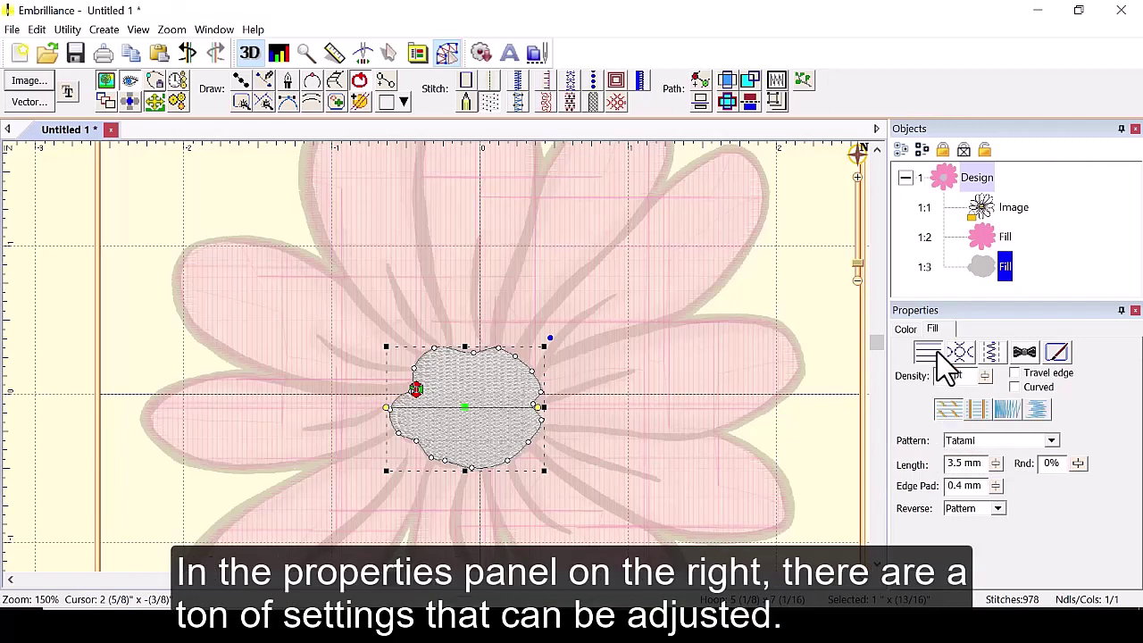
pyautogui.click(996, 444)
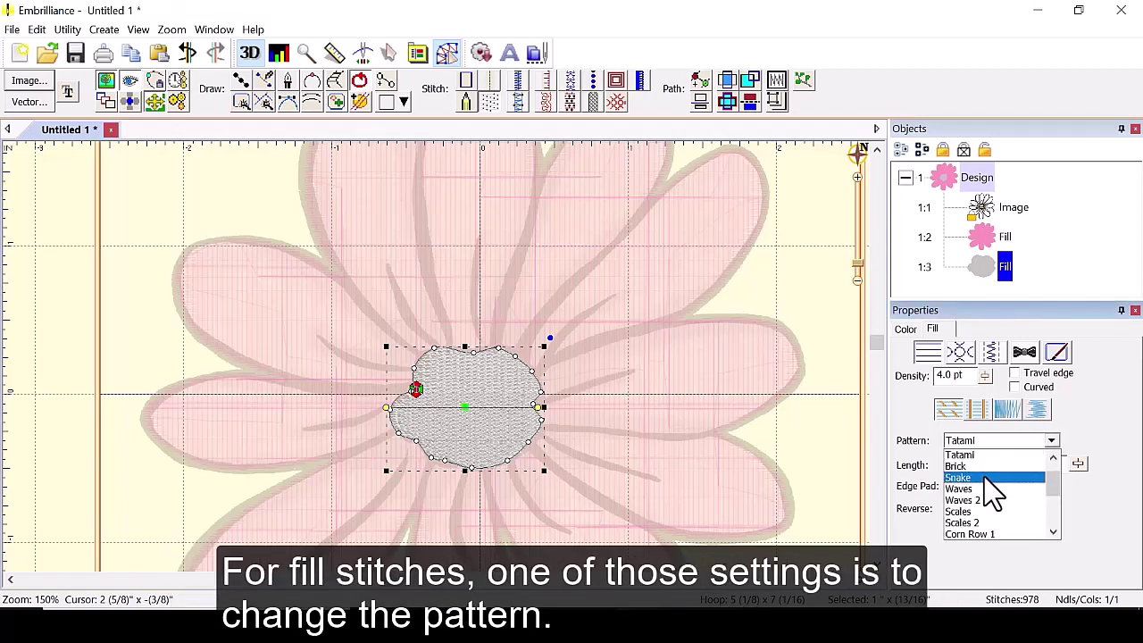
pyautogui.click(991, 479)
pyautogui.click(1005, 442)
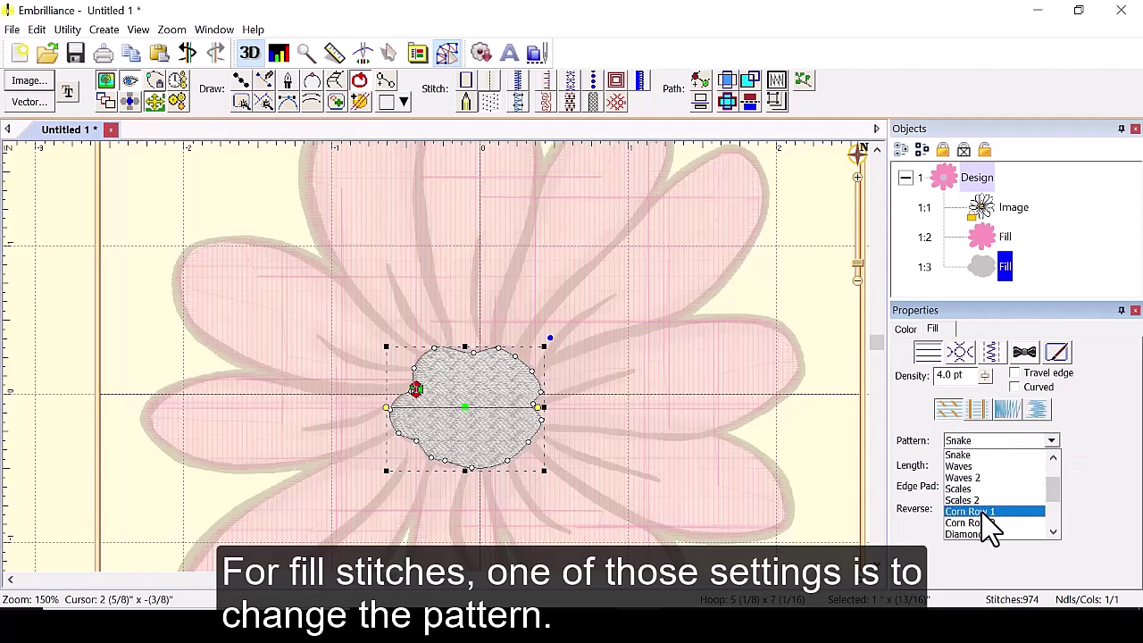
pyautogui.click(985, 513)
pyautogui.click(1034, 440)
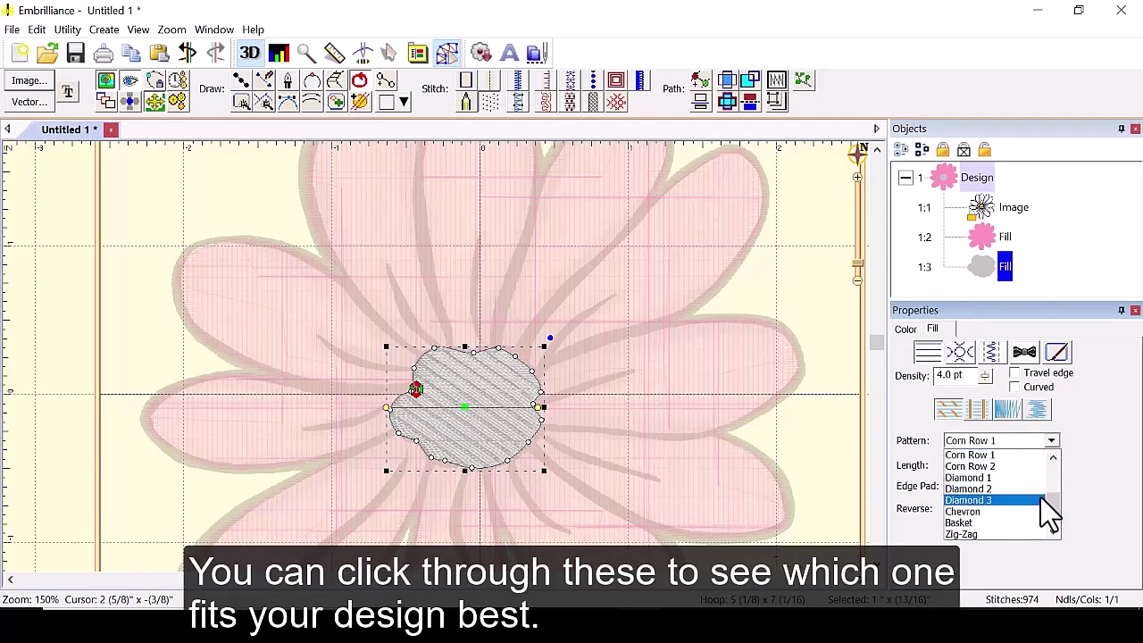
pyautogui.scroll(-1, 1059, 535)
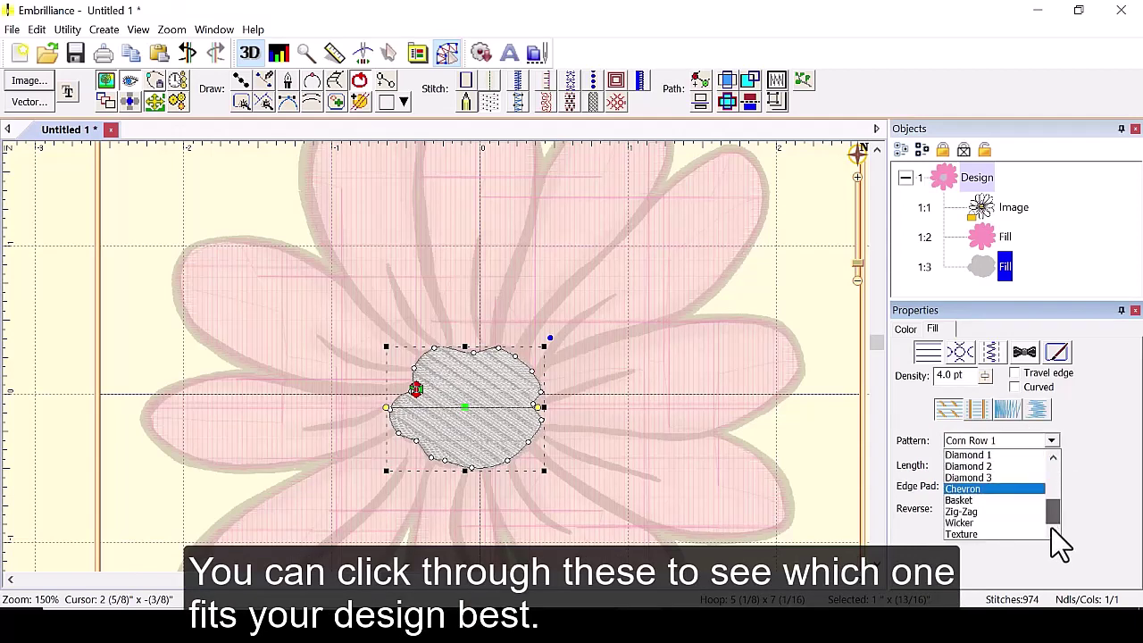
pyautogui.click(989, 536)
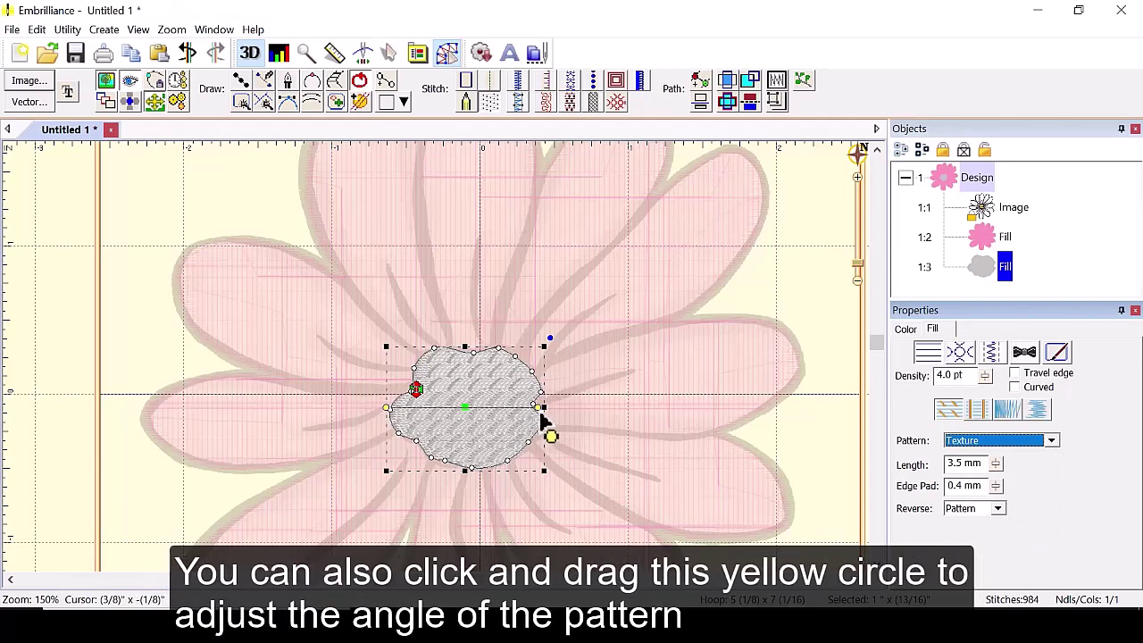
pyautogui.moveTo(540, 416); pyautogui.dragTo(516, 459)
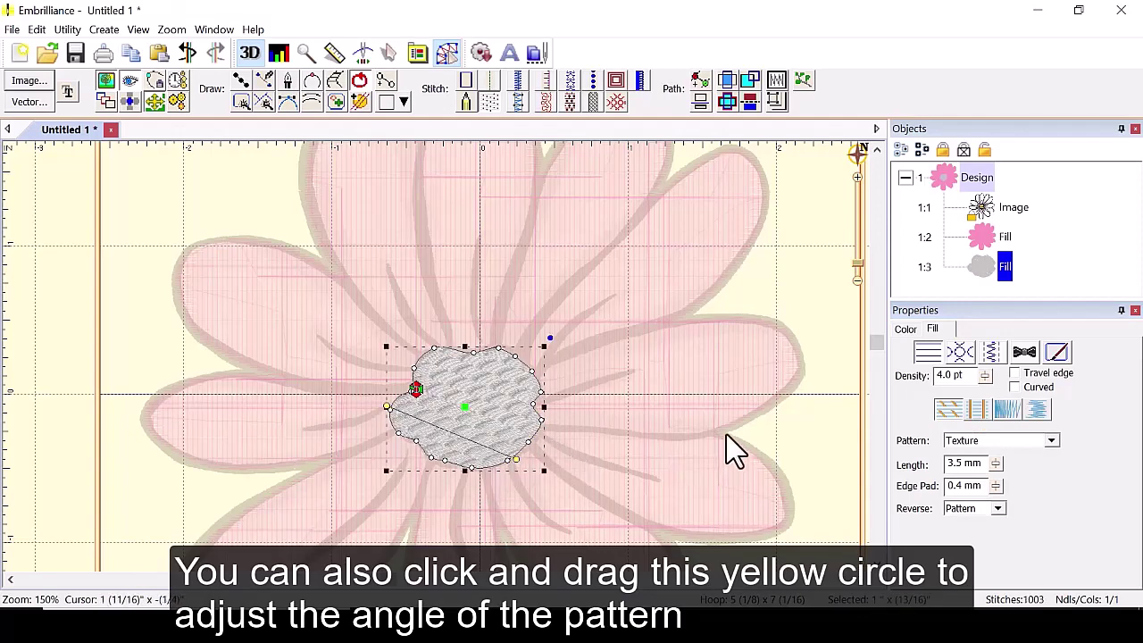
# Deselect the centre fill and hide the stitch rendering so the daisy image shows.
pyautogui.click(830, 283)
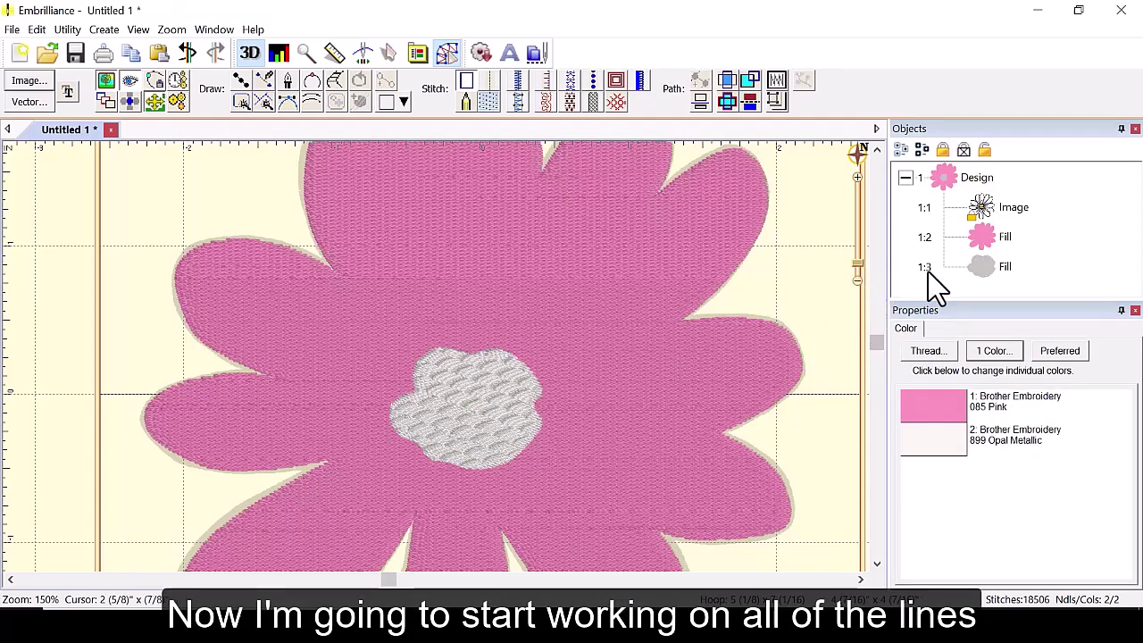
pyautogui.click(130, 80)
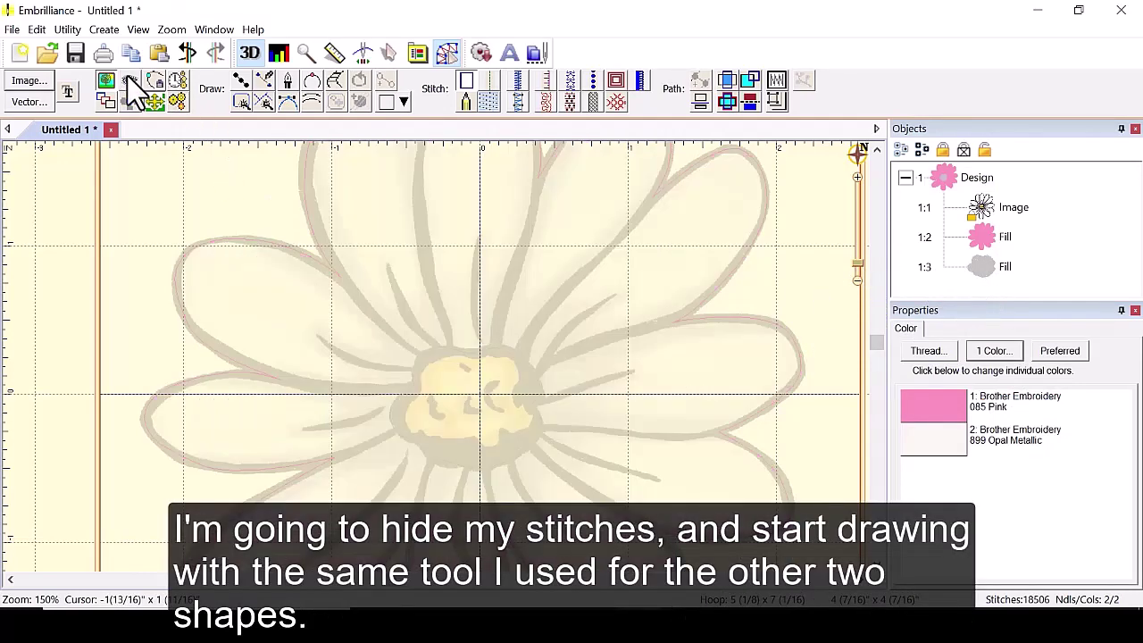
pyautogui.click(250, 96)
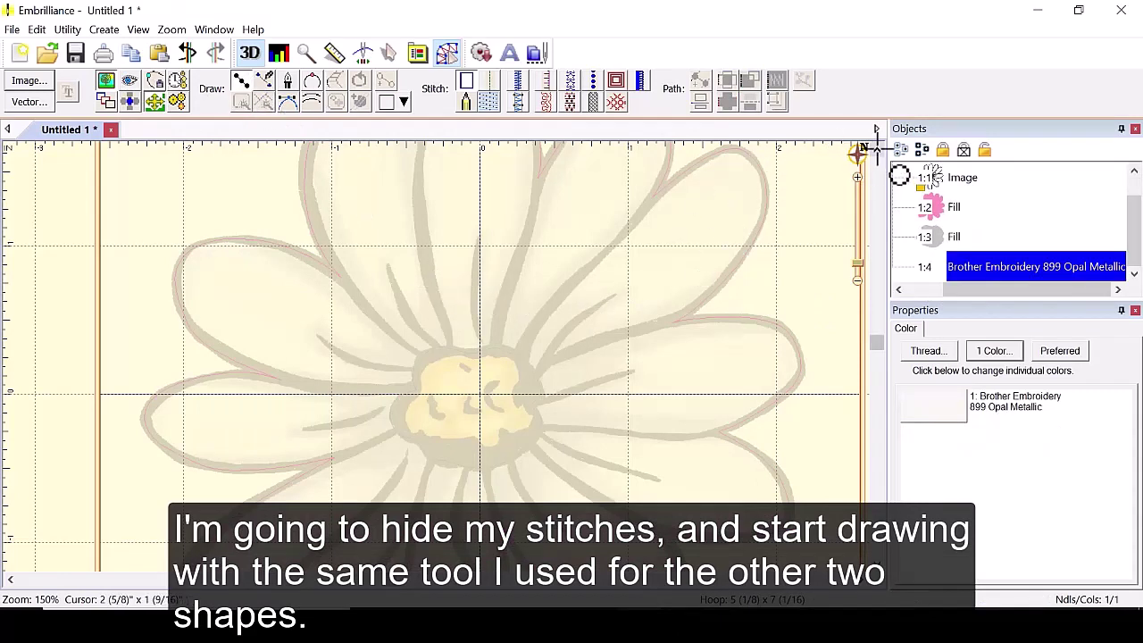
pyautogui.scroll(4, 862, 147)
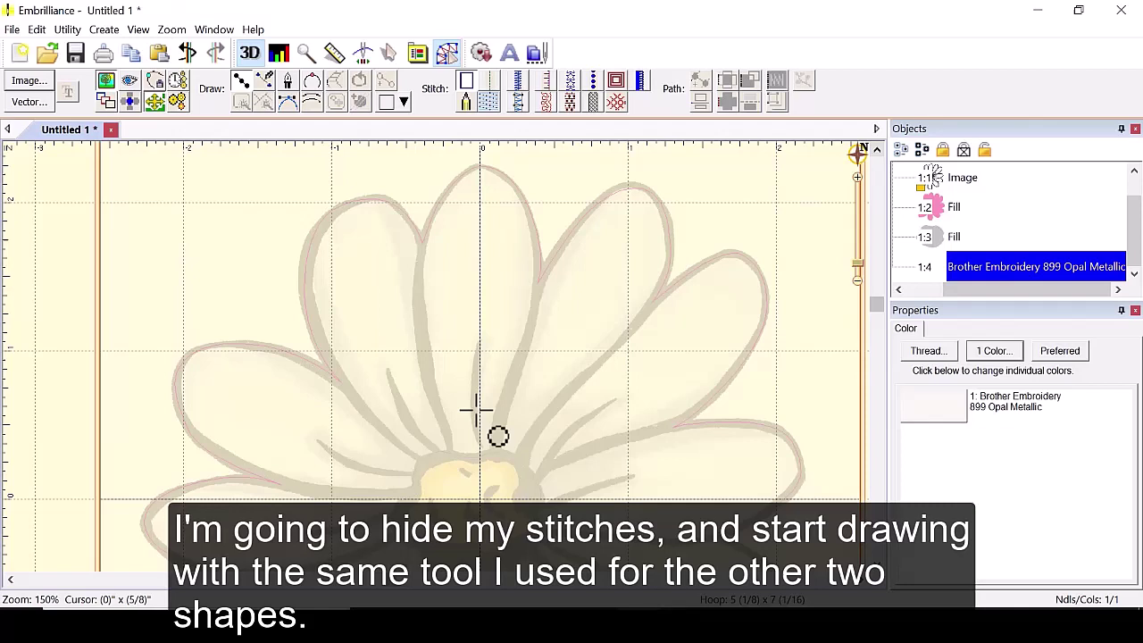
# Trace an open line from the flower centre up over the top petal tip and back down.
pyautogui.click(451, 455)
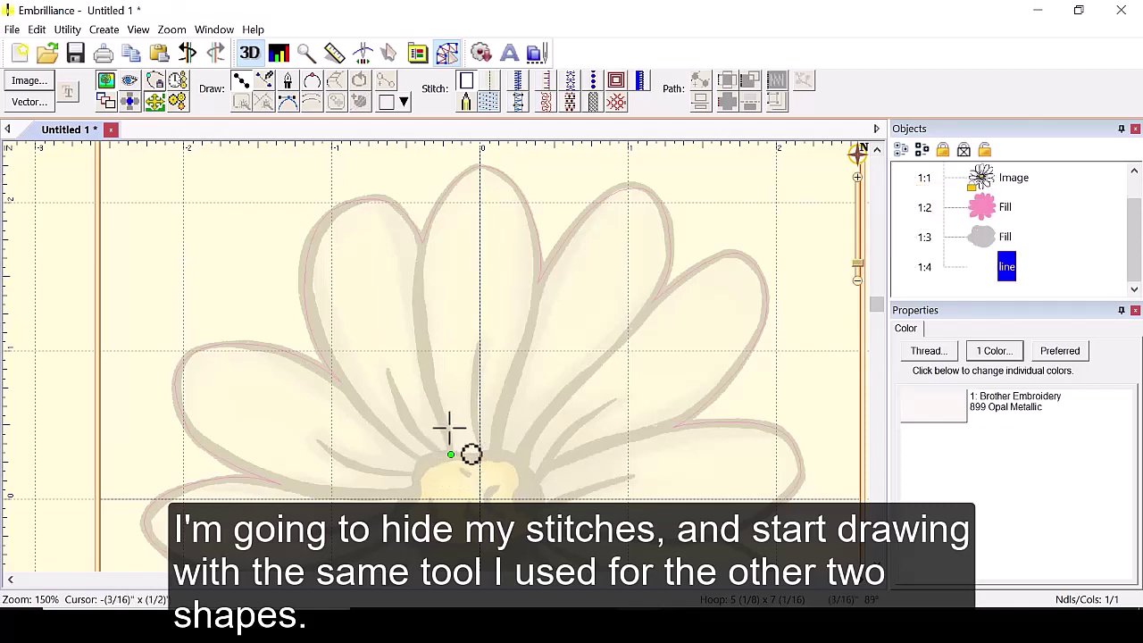
pyautogui.click(421, 342)
pyautogui.click(425, 240)
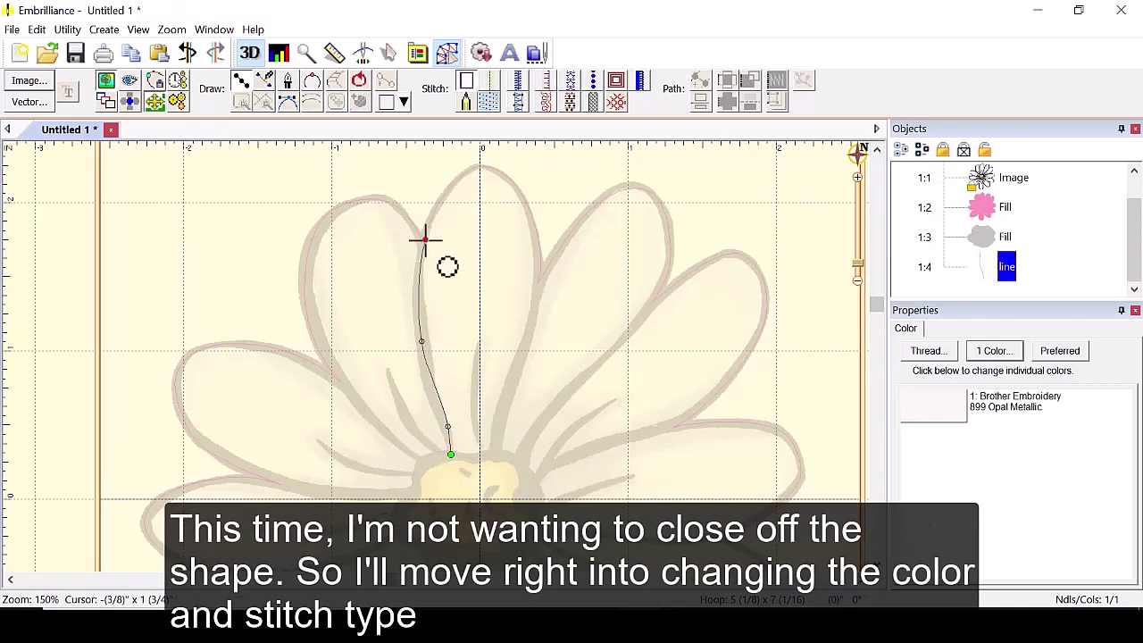
pyautogui.click(478, 167)
pyautogui.click(524, 201)
pyautogui.click(539, 282)
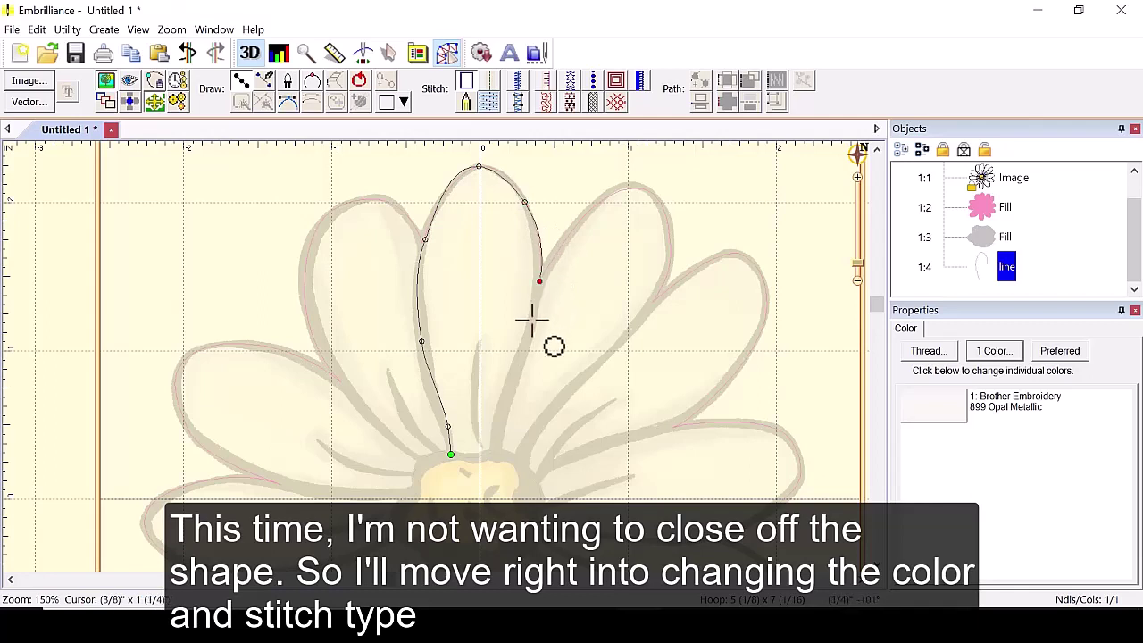
pyautogui.click(521, 344)
pyautogui.click(499, 404)
pyautogui.click(497, 455)
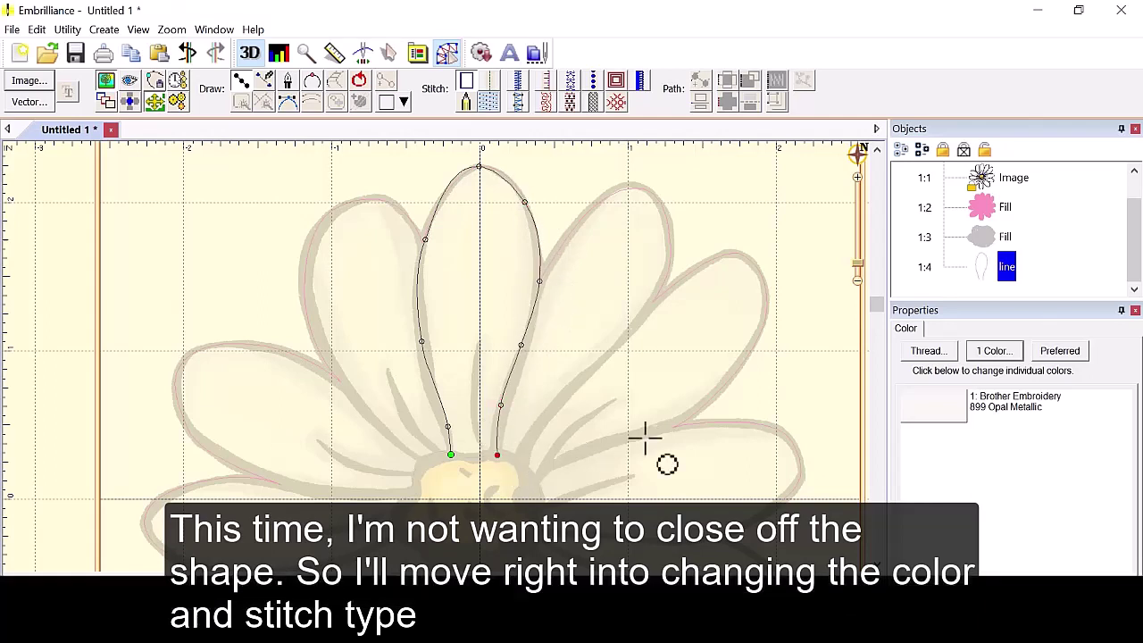
# Change the petal line's thread to Brother 100 Black, found by searching 'black'.
pyautogui.click(946, 416)
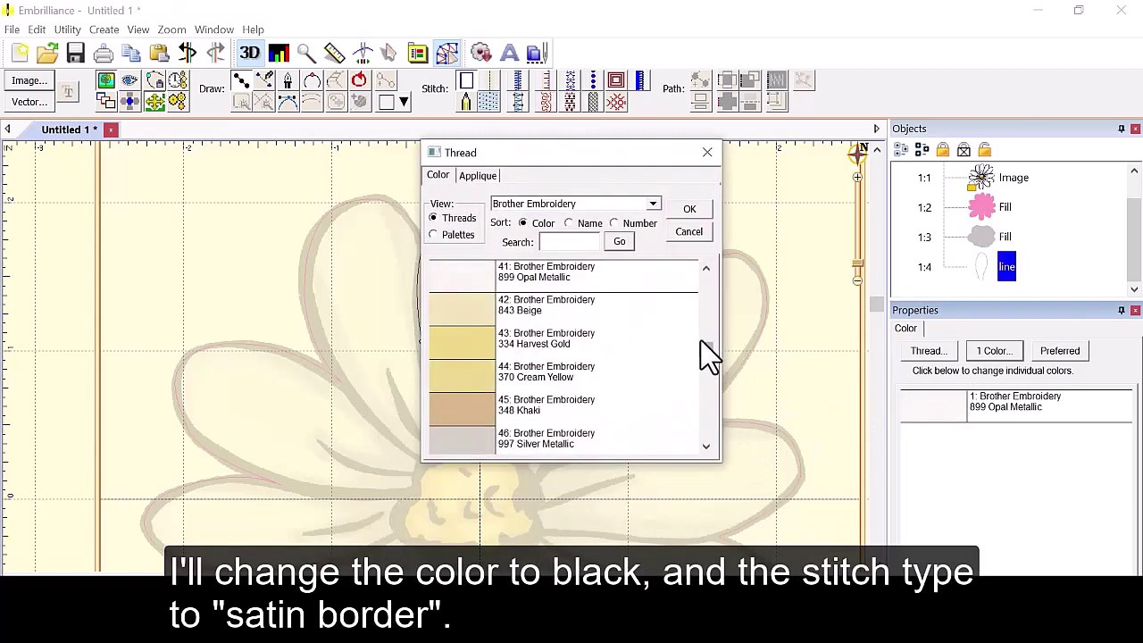
pyautogui.click(565, 241)
pyautogui.click(621, 241)
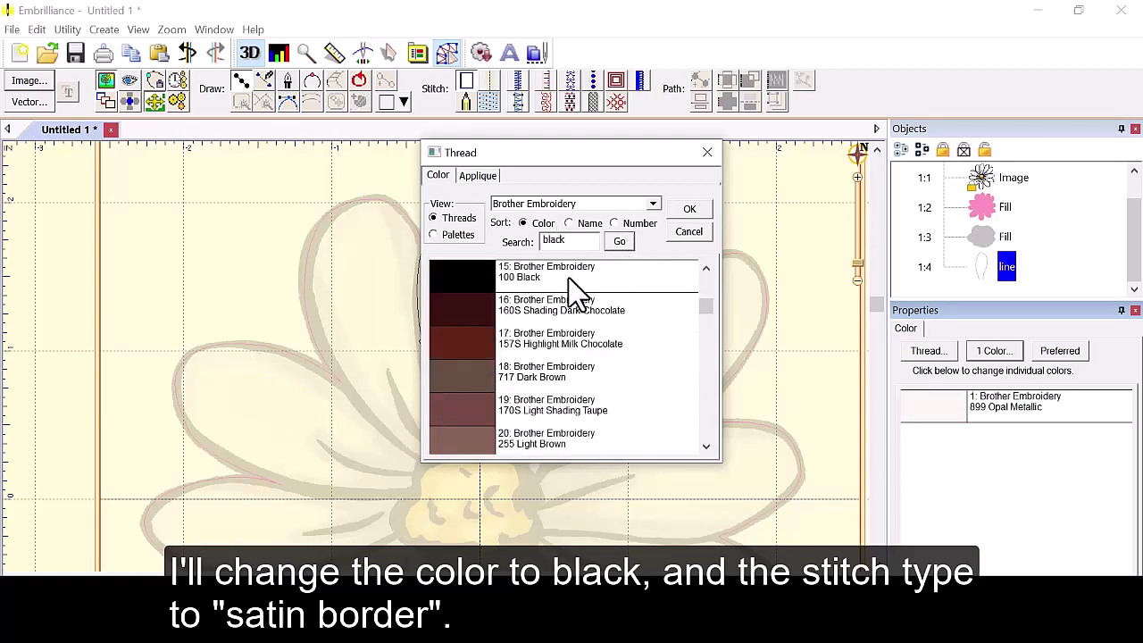
pyautogui.click(572, 277)
pyautogui.click(697, 210)
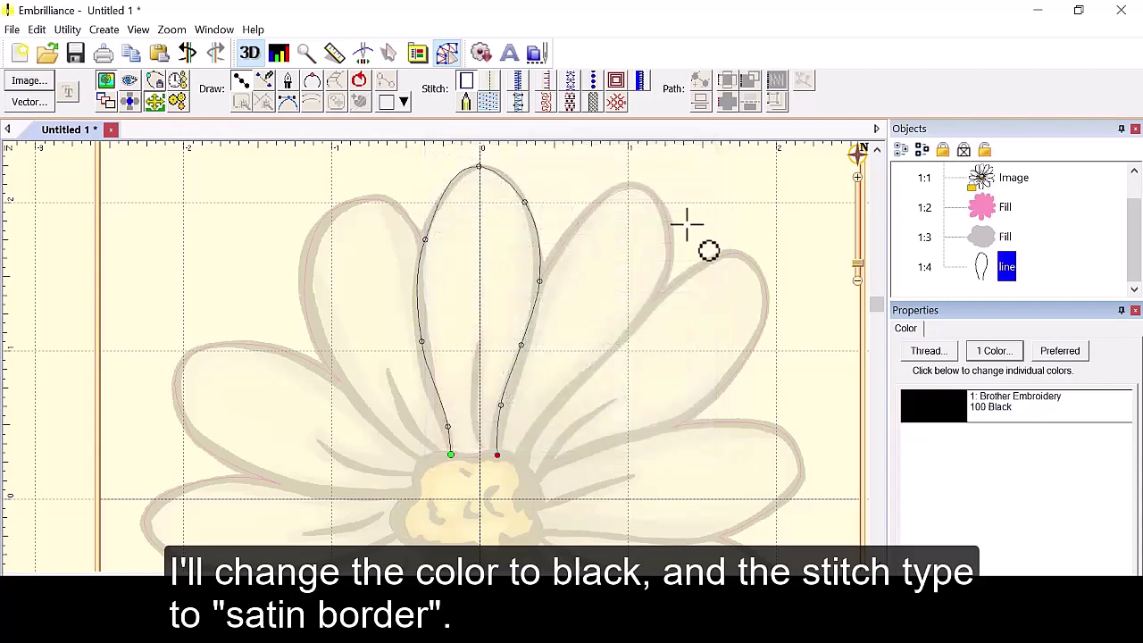
# Make the line a 4.0 mm tapered satin border using line thickness style 5.
pyautogui.click(518, 92)
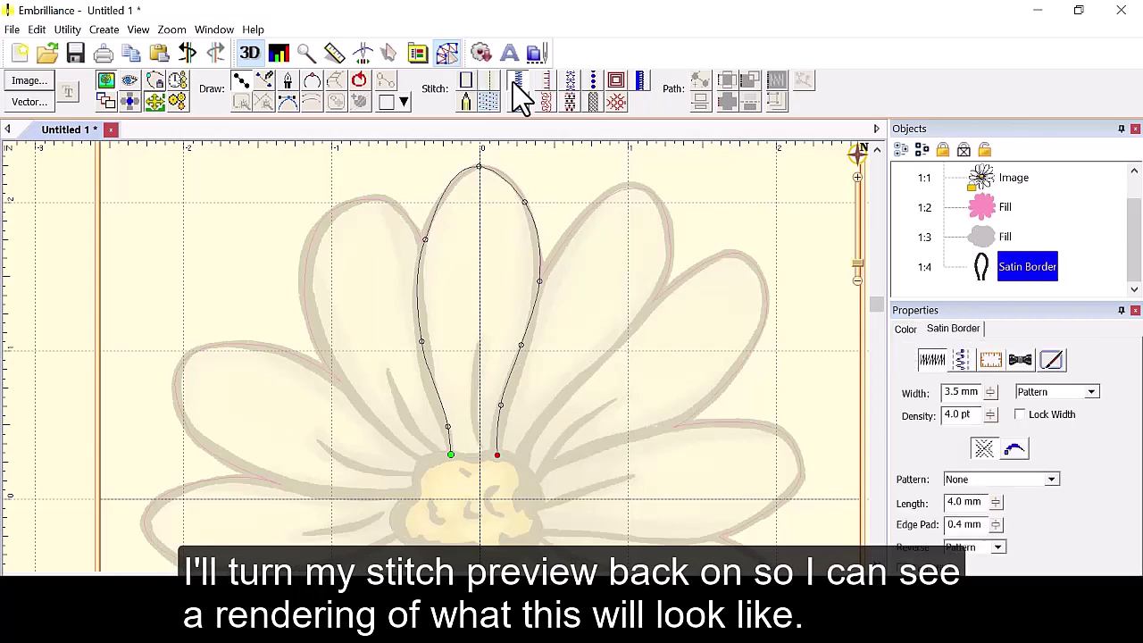
pyautogui.click(128, 84)
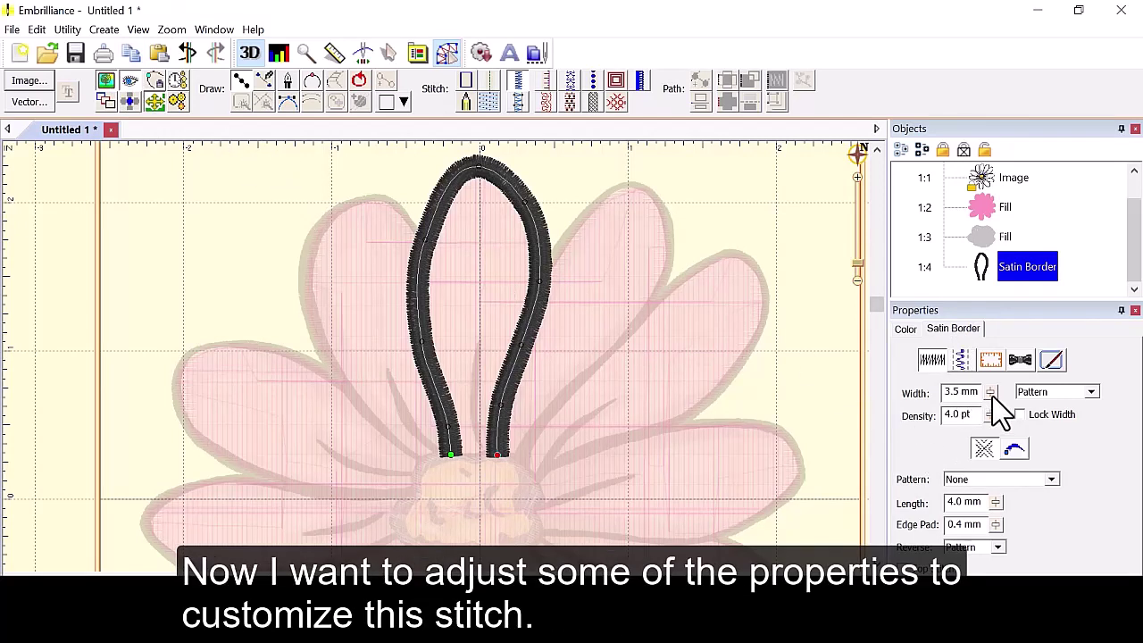
pyautogui.moveTo(990, 397); pyautogui.dragTo(1005, 432)
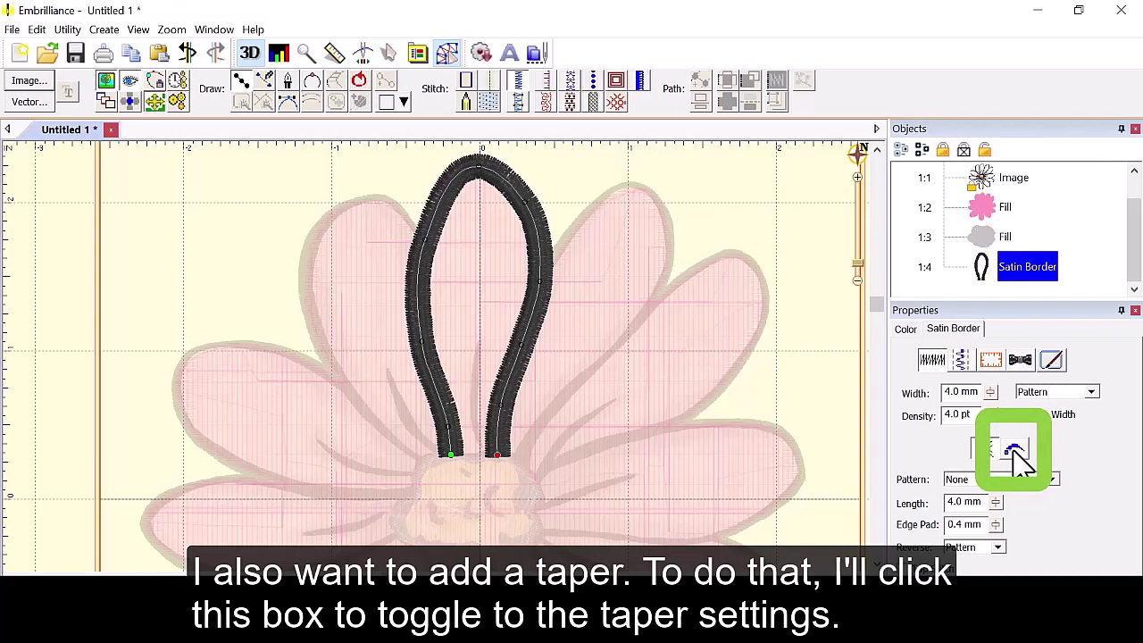
pyautogui.click(1015, 451)
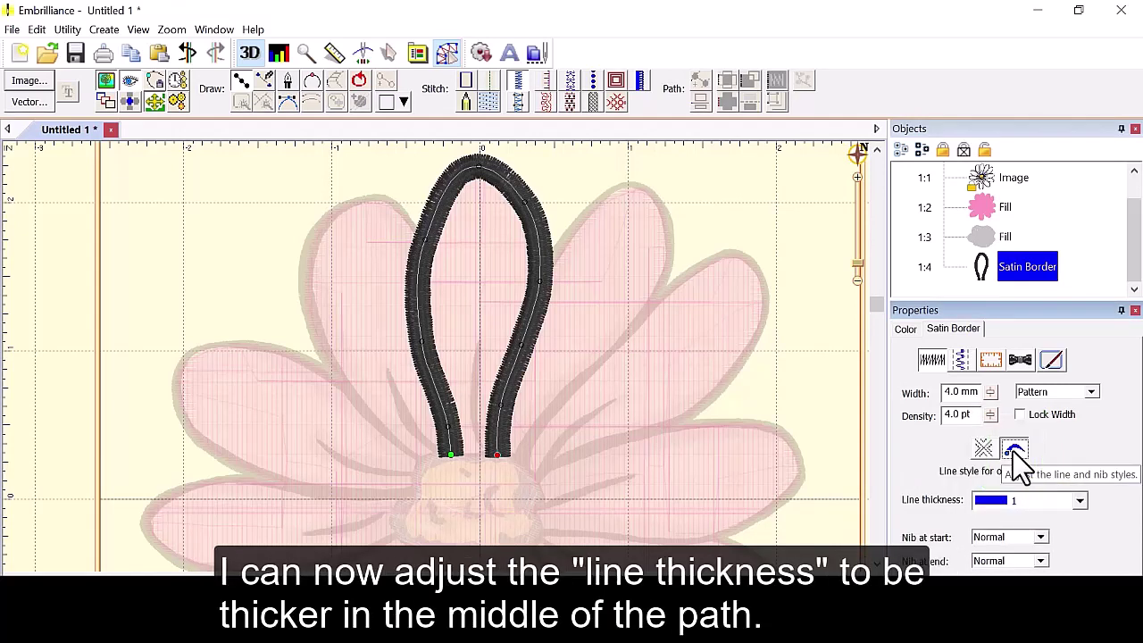
pyautogui.click(1002, 500)
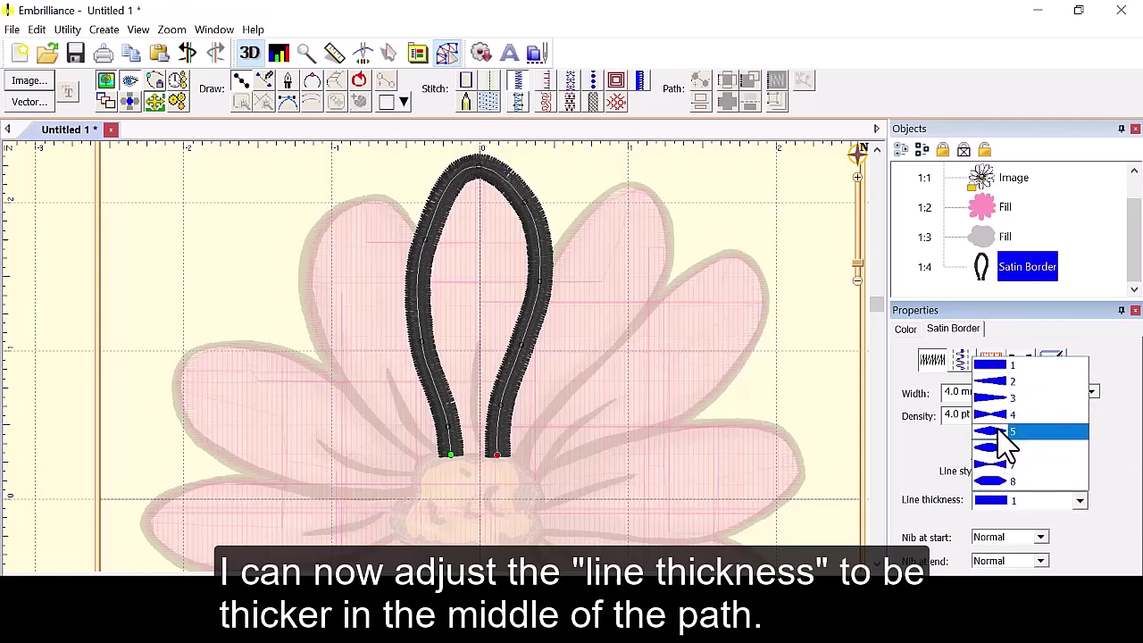
pyautogui.click(1000, 434)
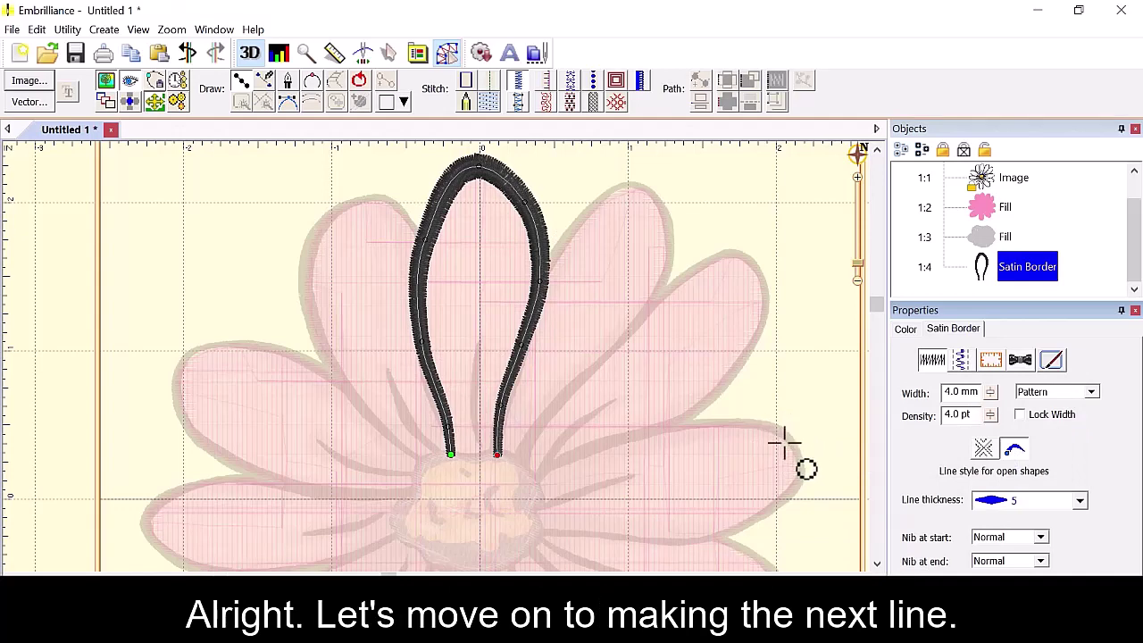
# End the petal path and delete the stray extra anchor so it ends at the flower centre.
pyautogui.scroll(-2, 875, 306)
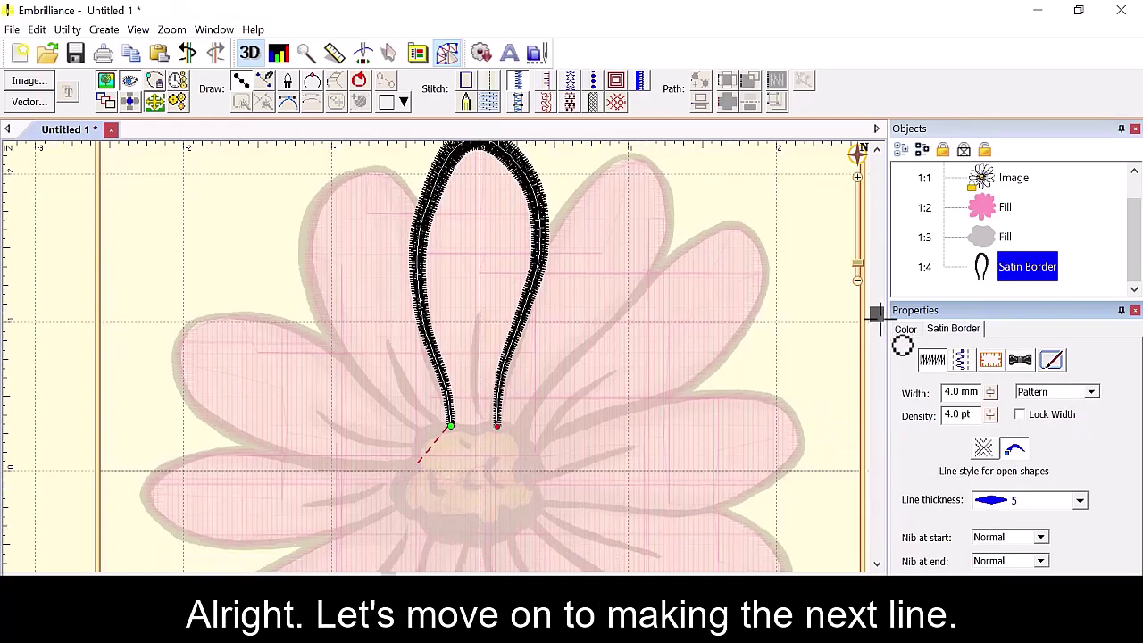
pyautogui.scroll(-4, 873, 323)
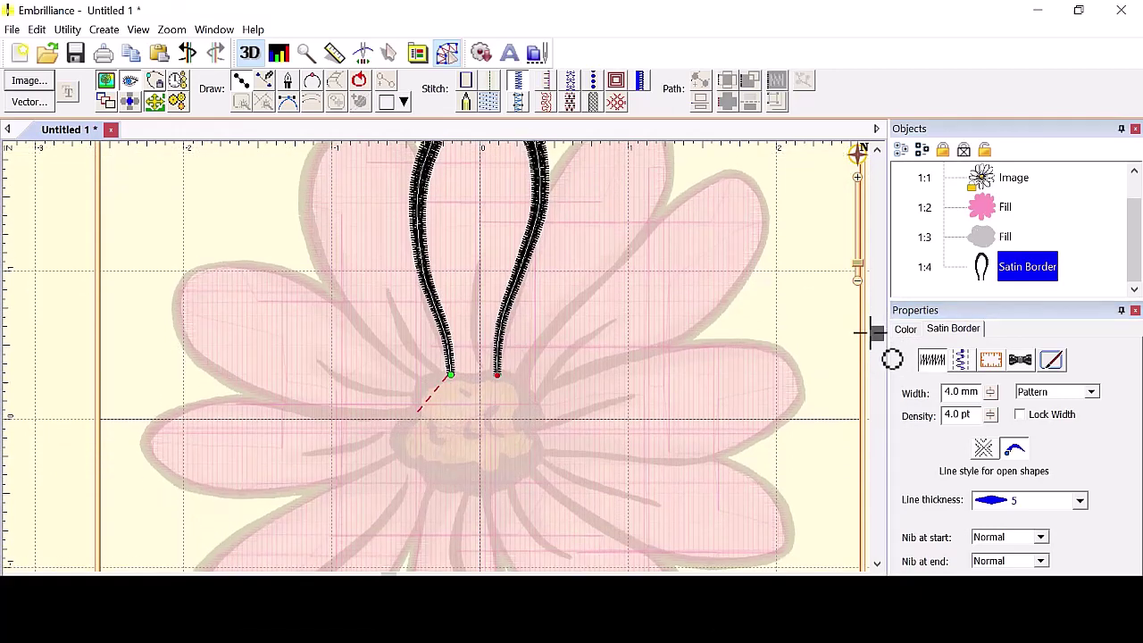
pyautogui.click(535, 338)
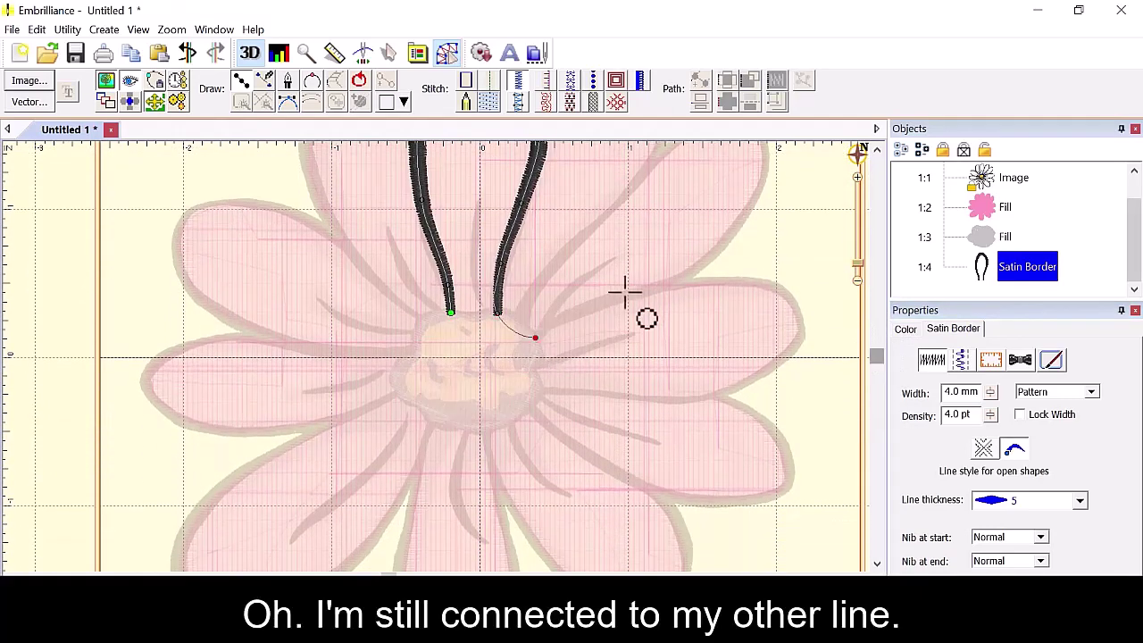
pyautogui.rightClick(562, 317)
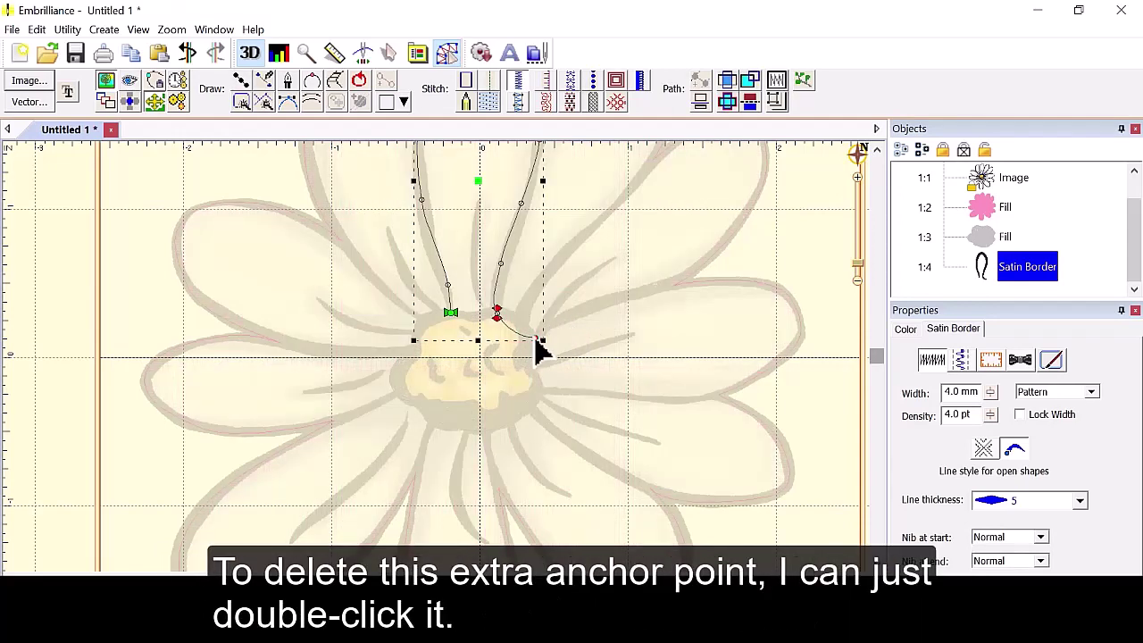
pyautogui.doubleClick(537, 341)
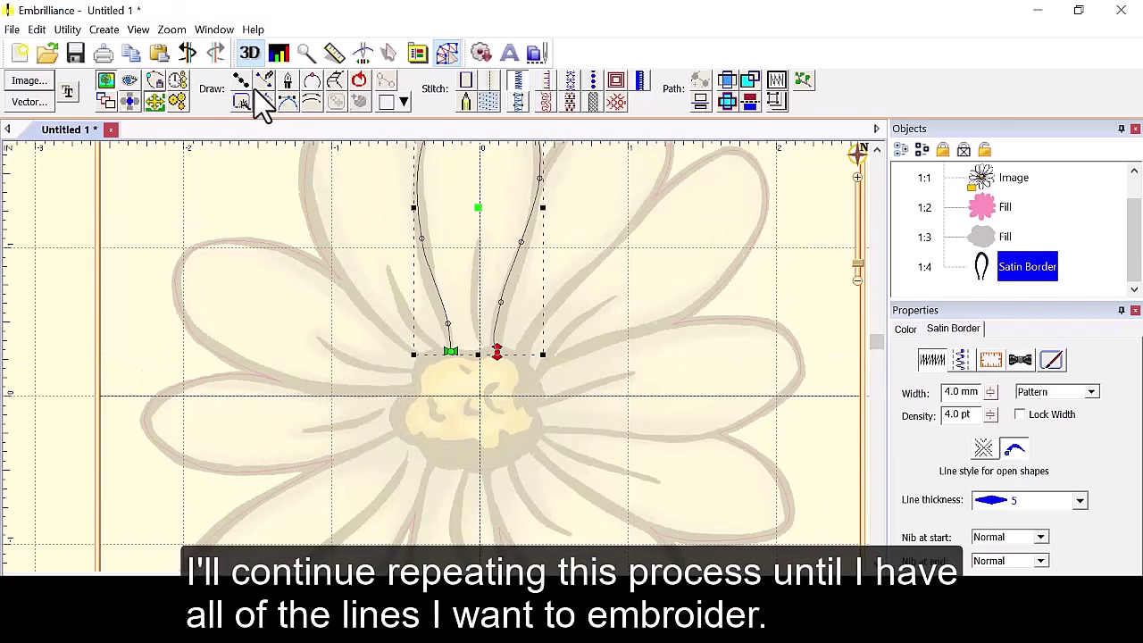
# Draw further black tapered satin border outlines around the remaining petals, up to object 1:9.
pyautogui.click(241, 82)
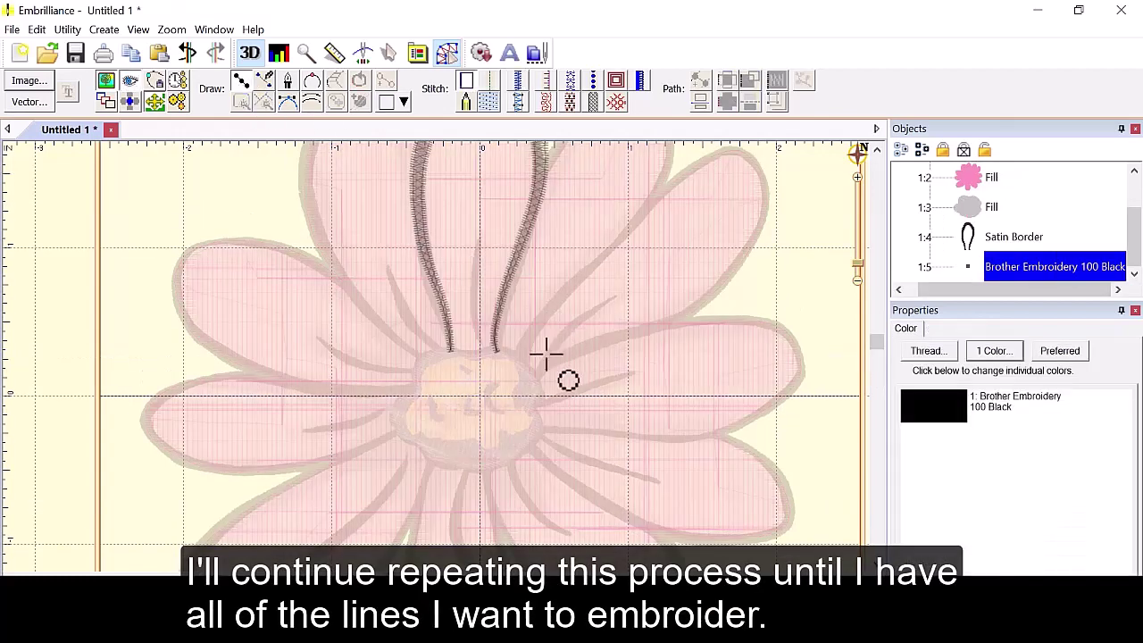
pyautogui.click(538, 373)
pyautogui.click(794, 361)
pyautogui.click(773, 419)
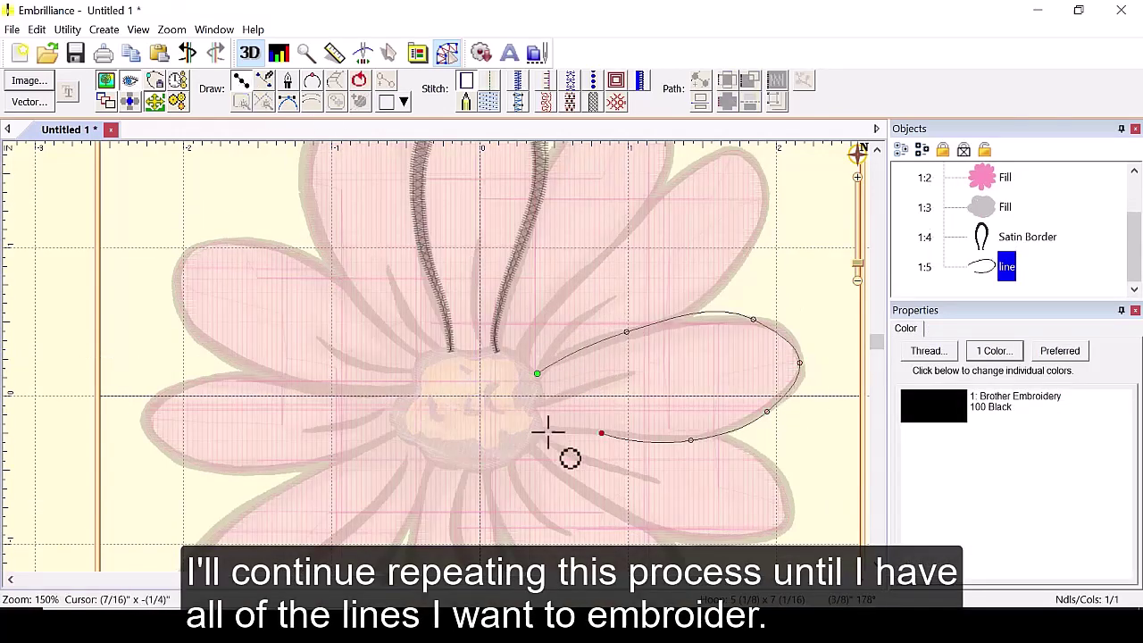
pyautogui.doubleClick(542, 429)
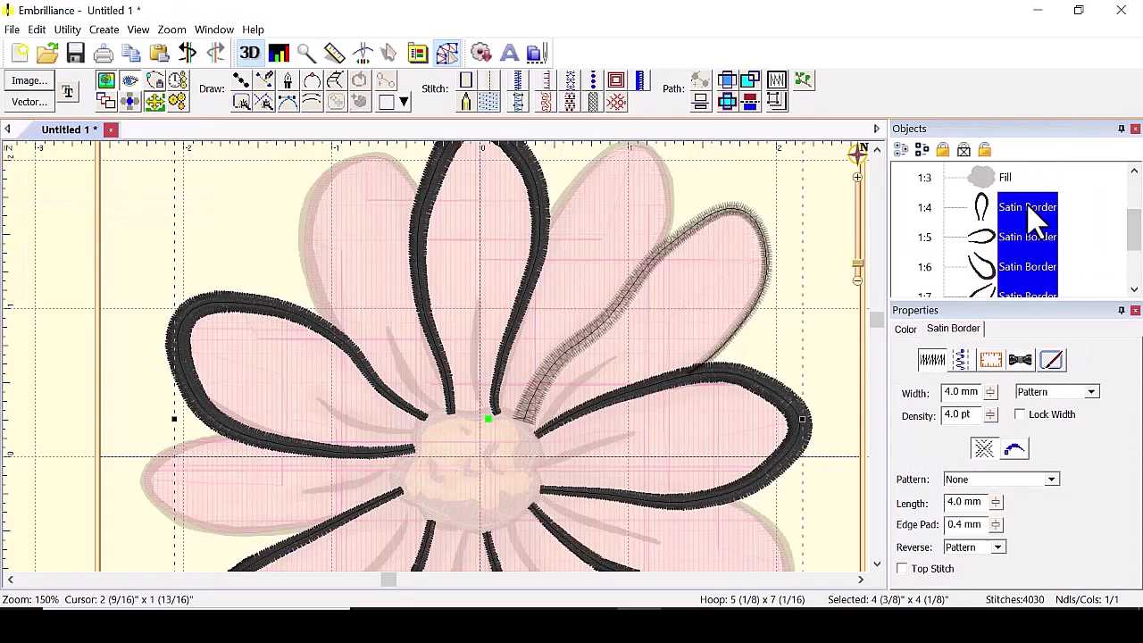
# Drag Satin Border 1:9 up the Objects list to sit beside the other satin borders.
pyautogui.click(1020, 281)
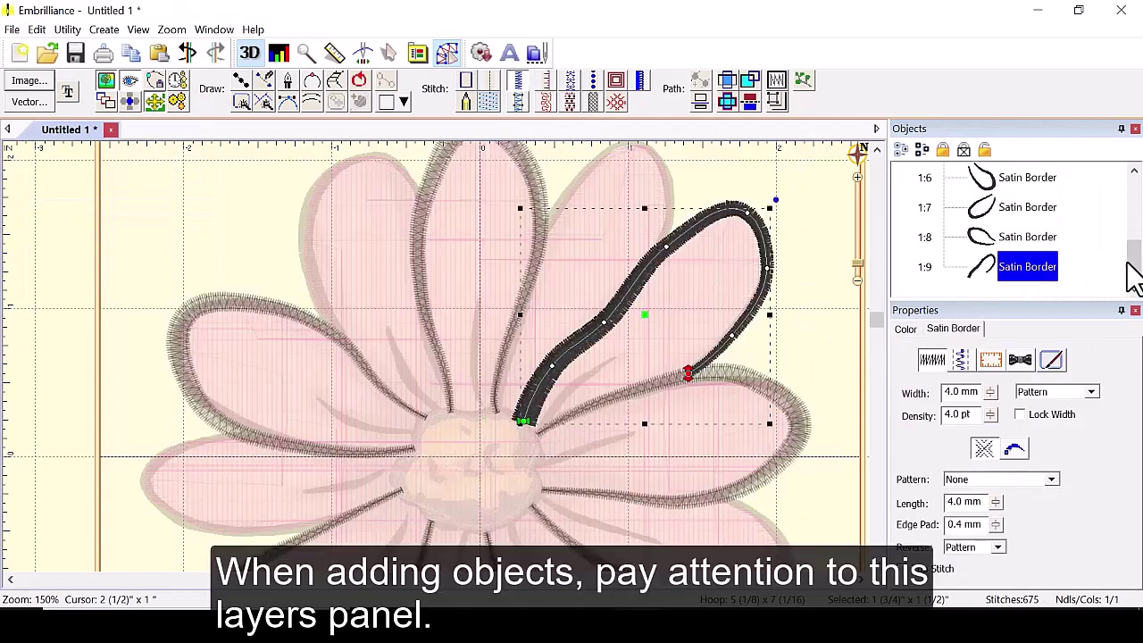
pyautogui.click(1062, 291)
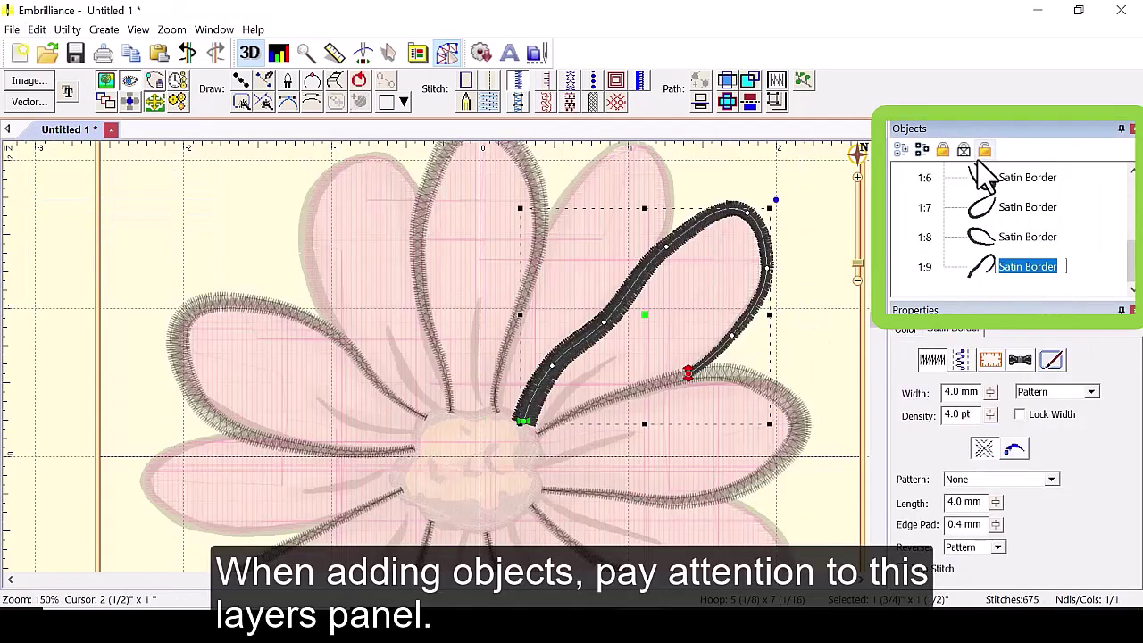
pyautogui.moveTo(990, 278); pyautogui.dragTo(984, 192)
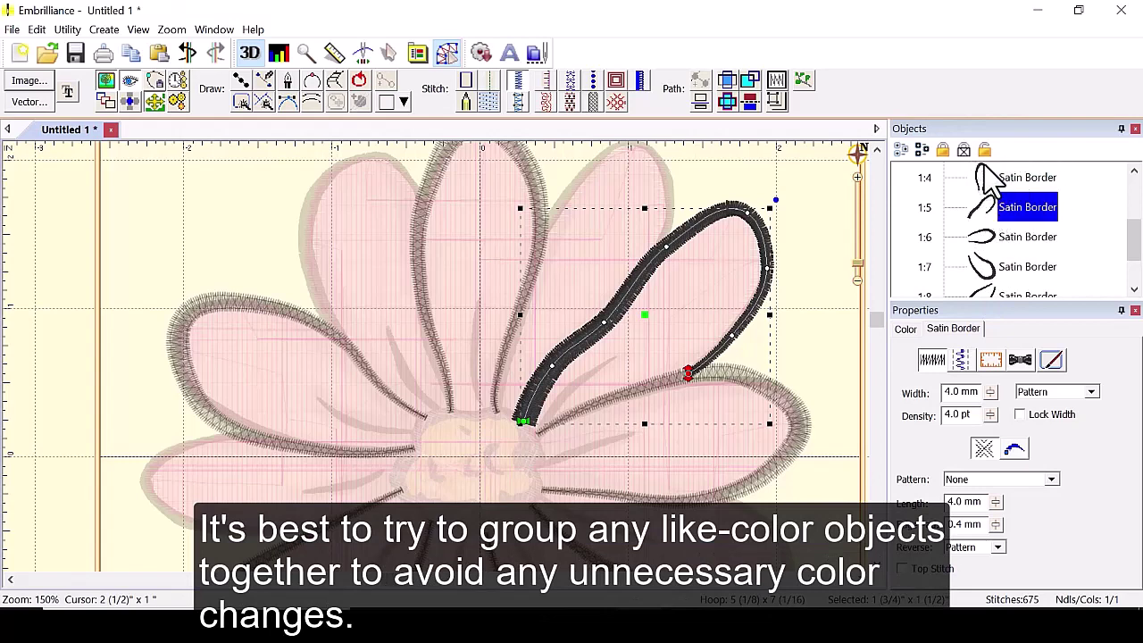
pyautogui.scroll(1, 993, 253)
pyautogui.moveTo(992, 256); pyautogui.dragTo(987, 273)
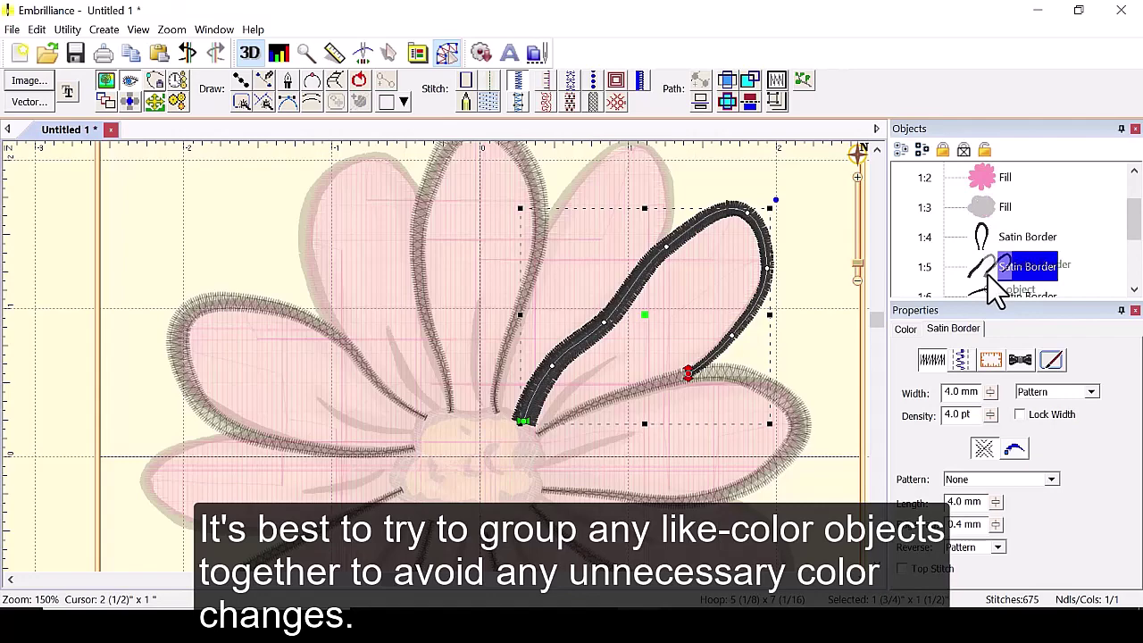
pyautogui.moveTo(987, 275); pyautogui.dragTo(988, 268)
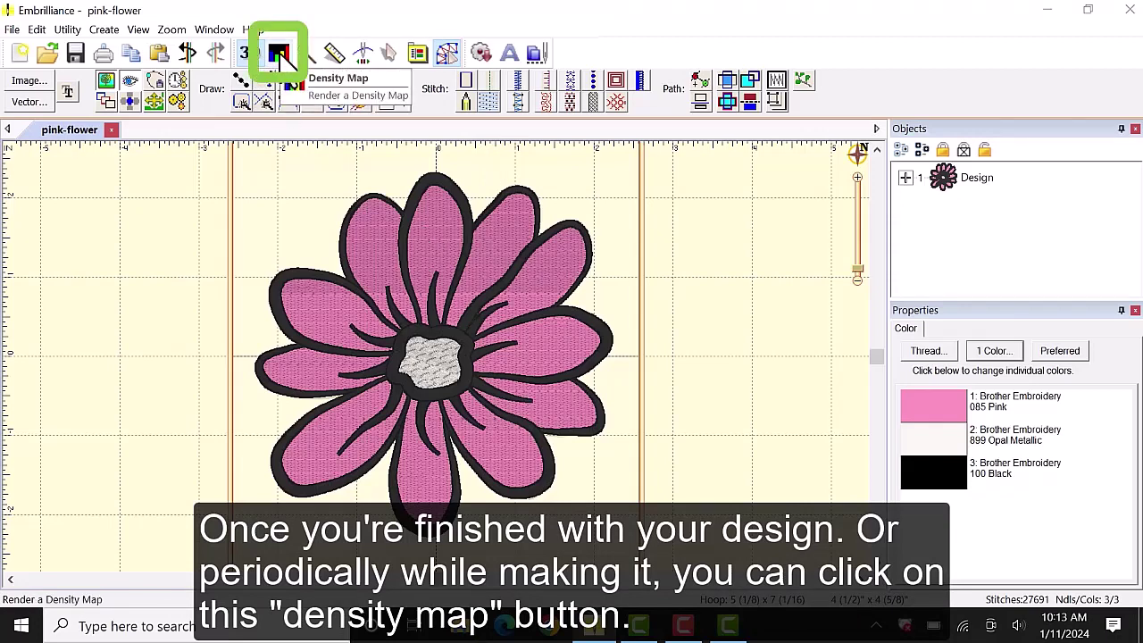
pyautogui.click(279, 55)
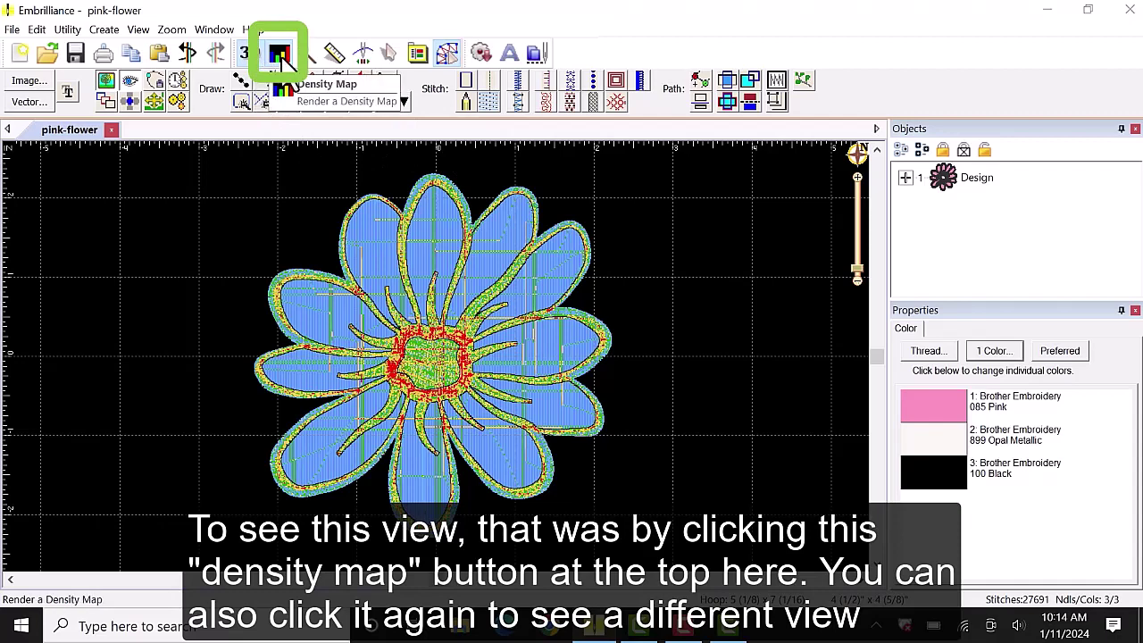
pyautogui.click(282, 57)
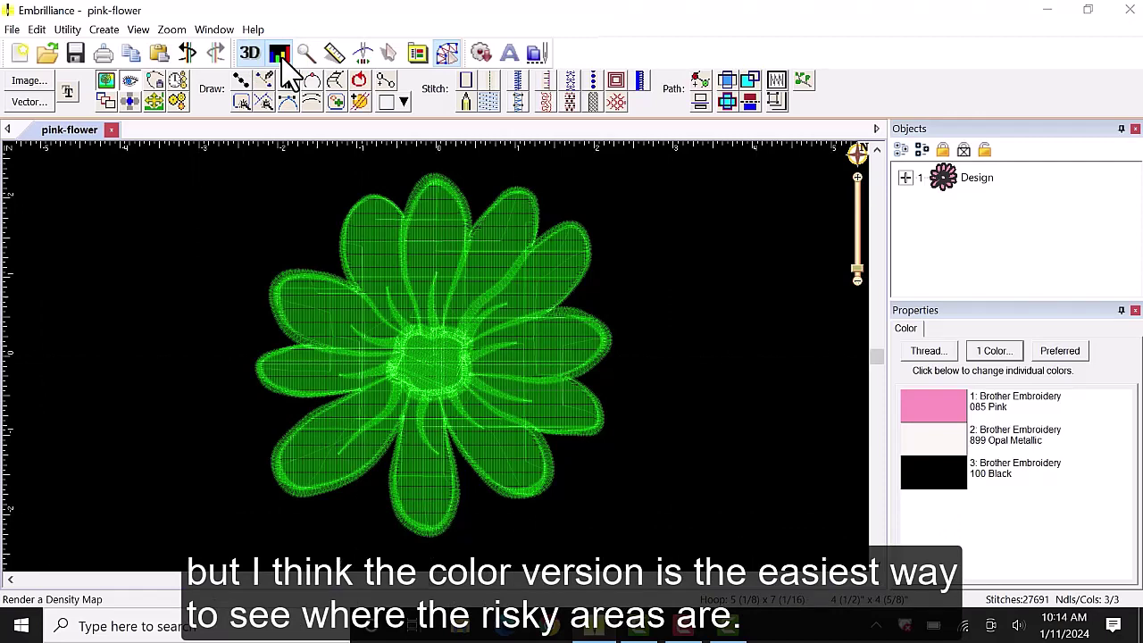
pyautogui.click(282, 61)
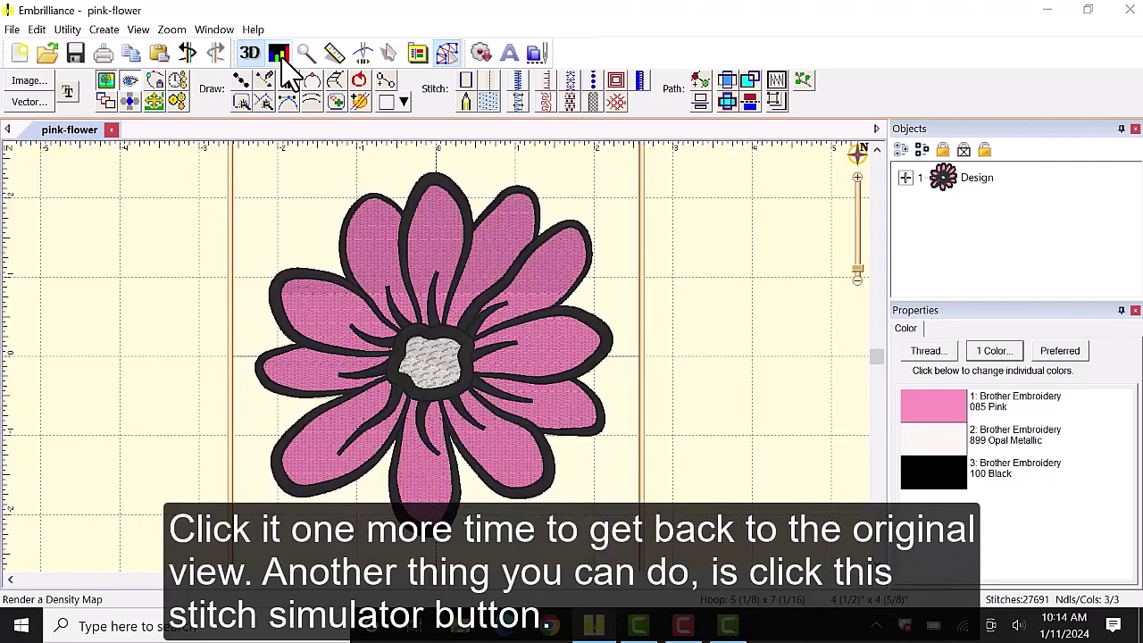
# Run the stitch simulator to stitch 5104, inspecting the pink Fill and later objects, then exit.
pyautogui.click(364, 58)
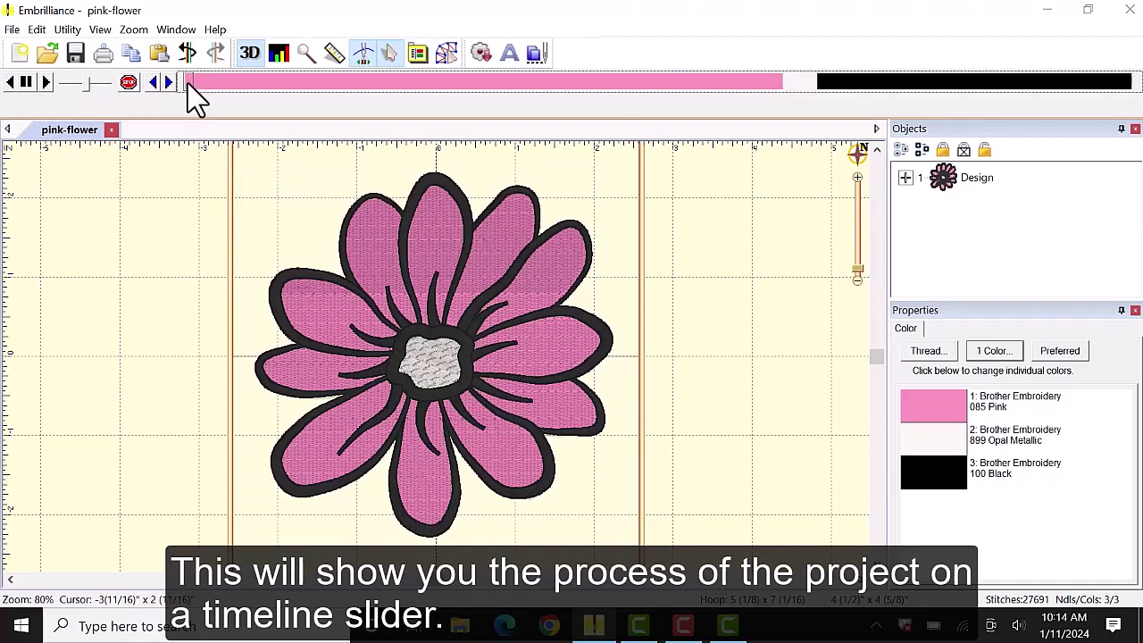
pyautogui.moveTo(188, 83); pyautogui.dragTo(196, 93)
pyautogui.click(906, 177)
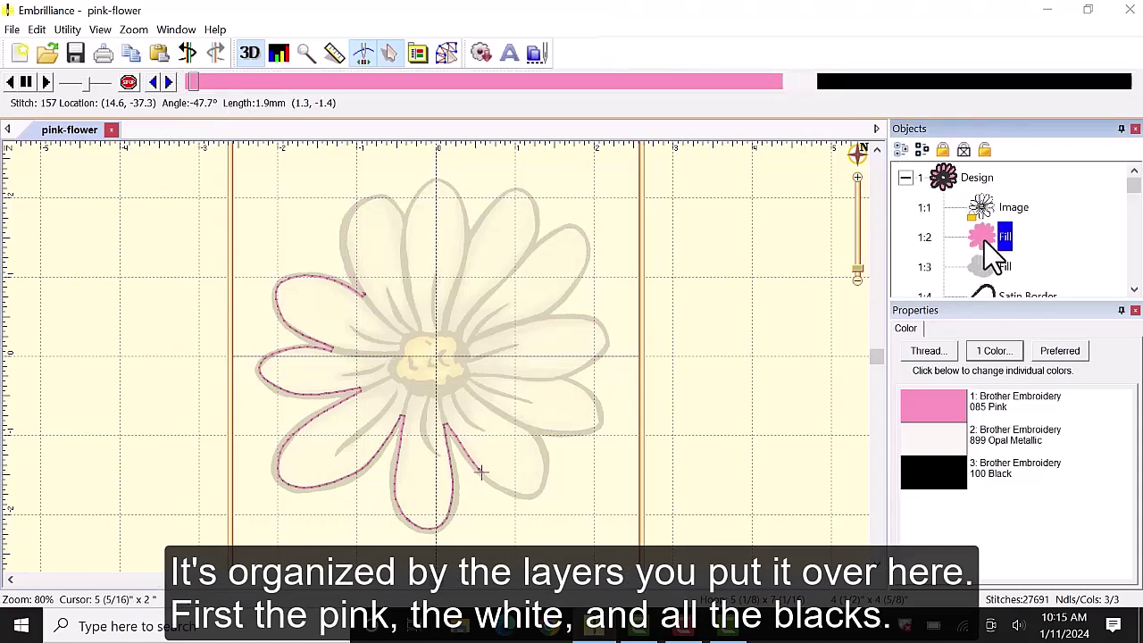
pyautogui.click(993, 267)
pyautogui.click(999, 295)
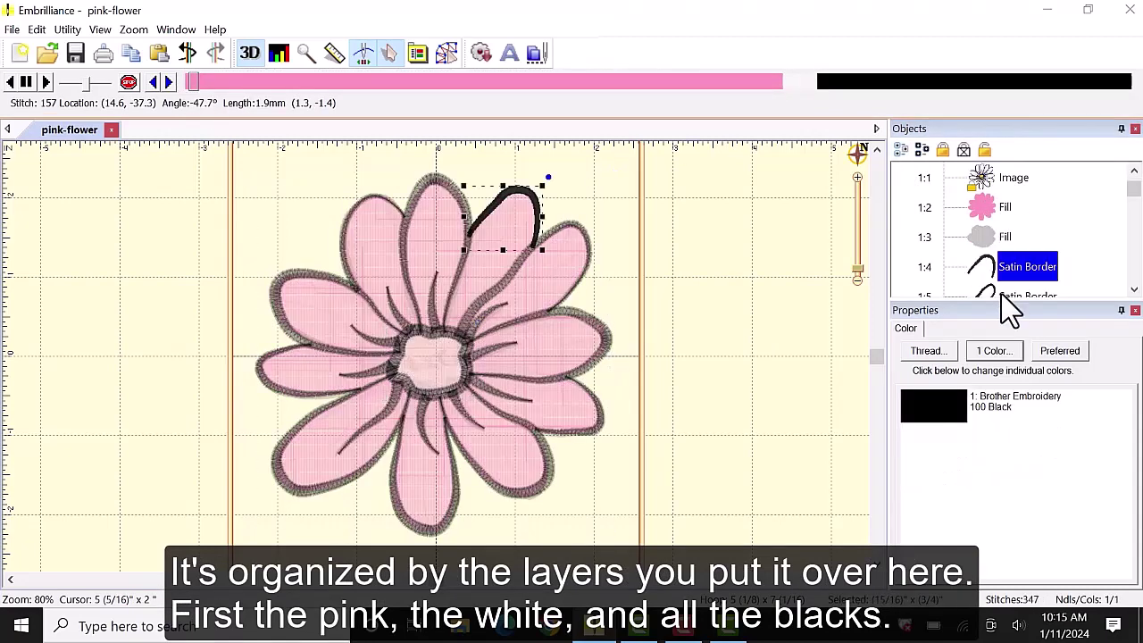
pyautogui.click(722, 243)
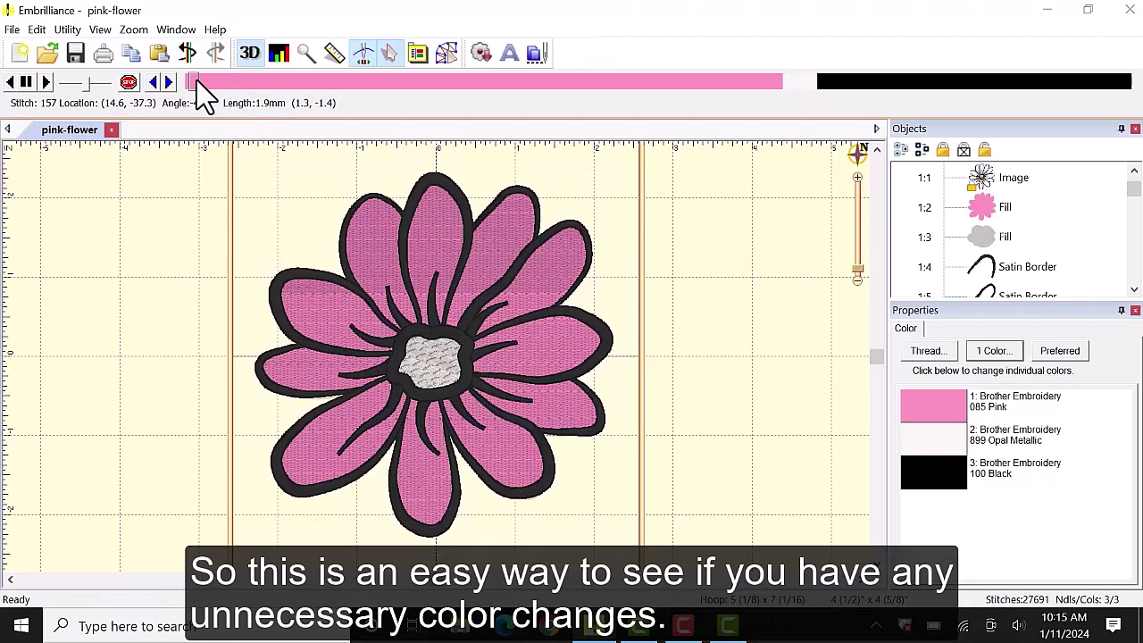
pyautogui.moveTo(196, 80)
pyautogui.mouseDown()
pyautogui.moveTo(630, 83)
pyautogui.moveTo(823, 100)
pyautogui.moveTo(974, 89)
pyautogui.moveTo(1117, 102)
pyautogui.mouseUp()
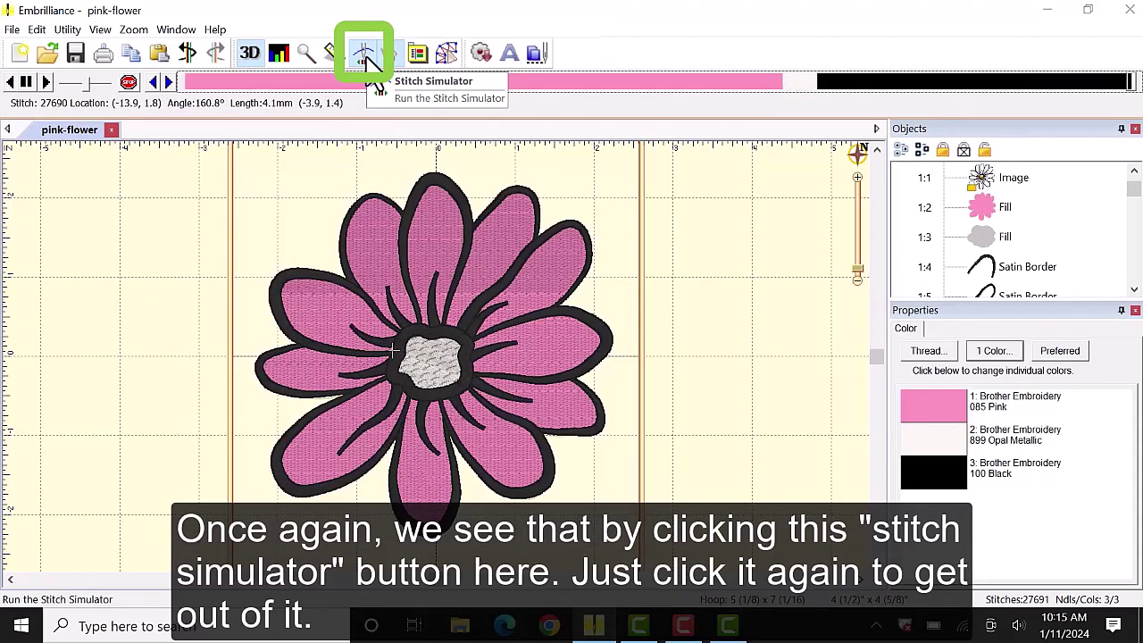
pyautogui.click(364, 54)
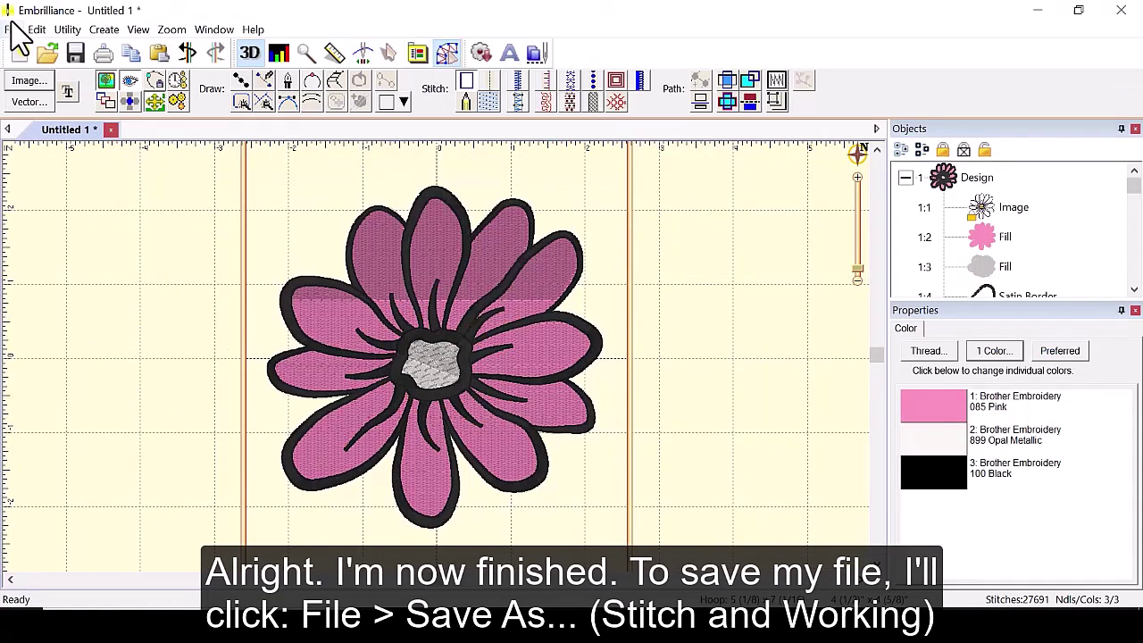
# Open the File menu to reach Save As (Stitch and Working).
pyautogui.click(13, 29)
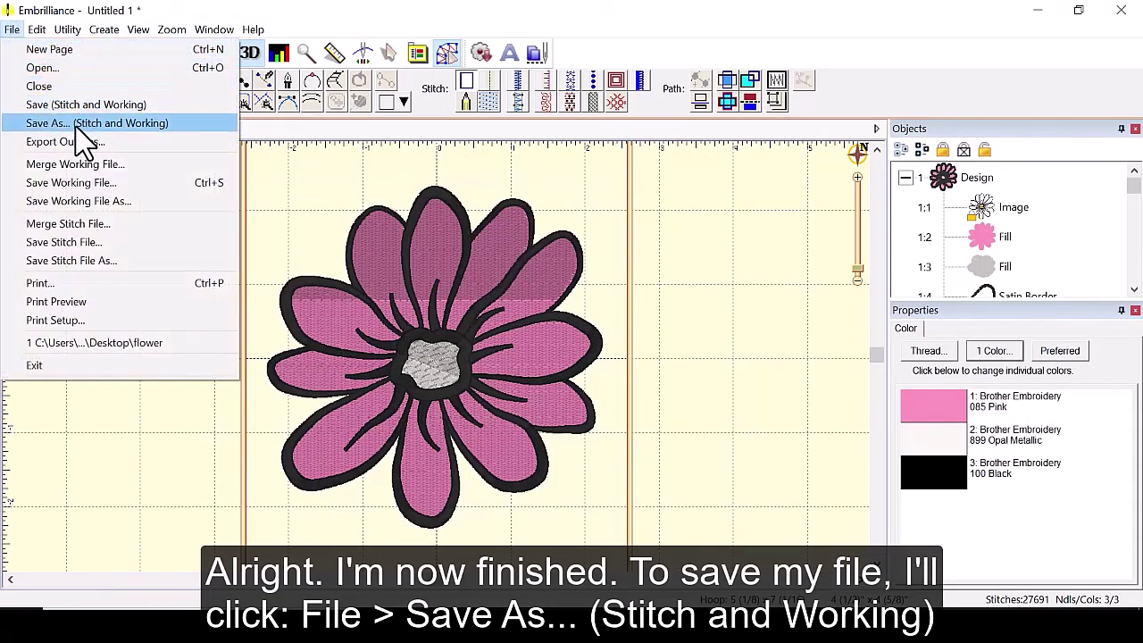